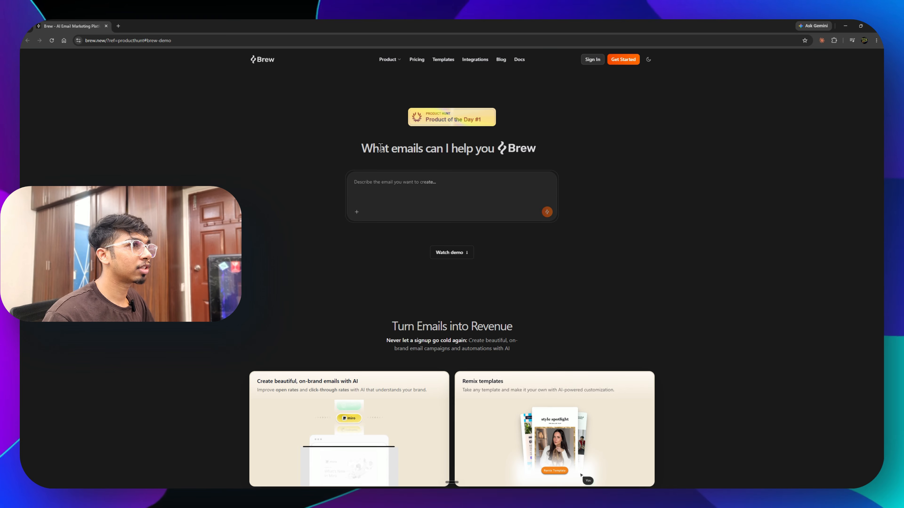
# Step: Examine the Brew homepage's main heading and its email description prompt box
pyautogui.moveTo(372, 148); pyautogui.dragTo(496, 156)
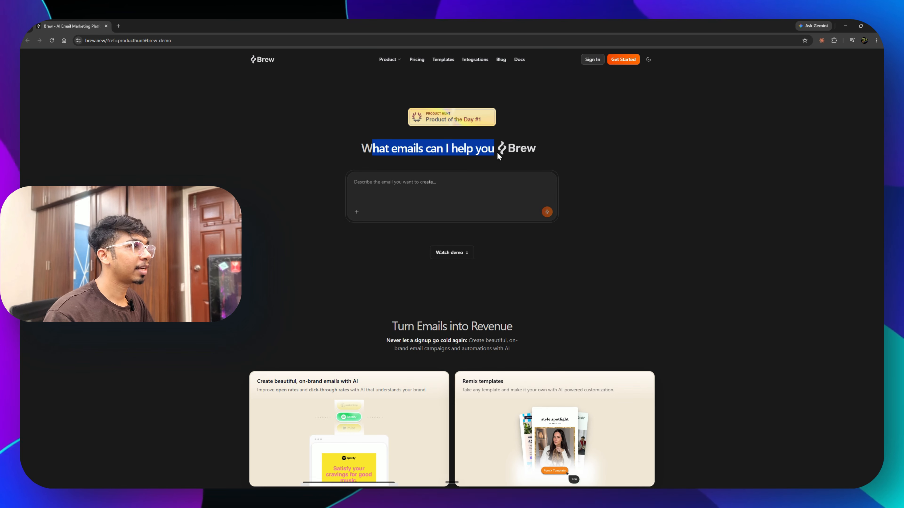
pyautogui.click(596, 188)
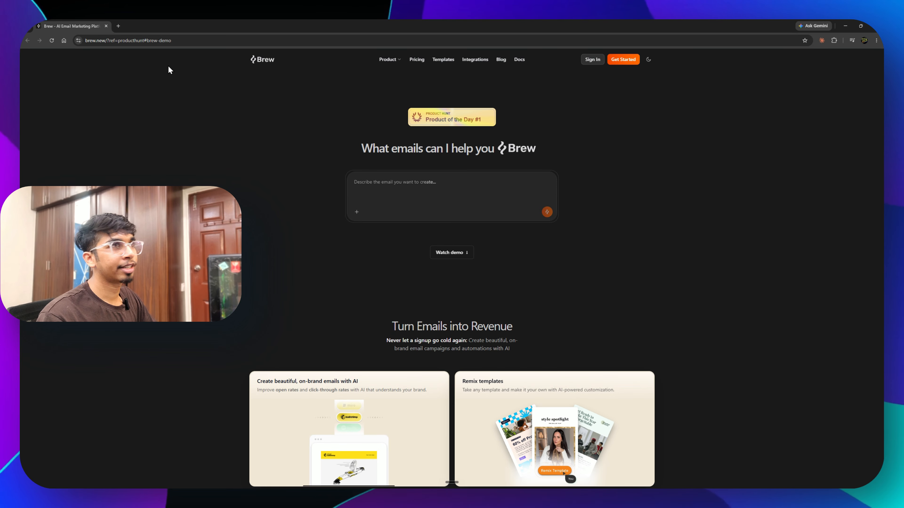
pyautogui.scroll(-3, 492, 277)
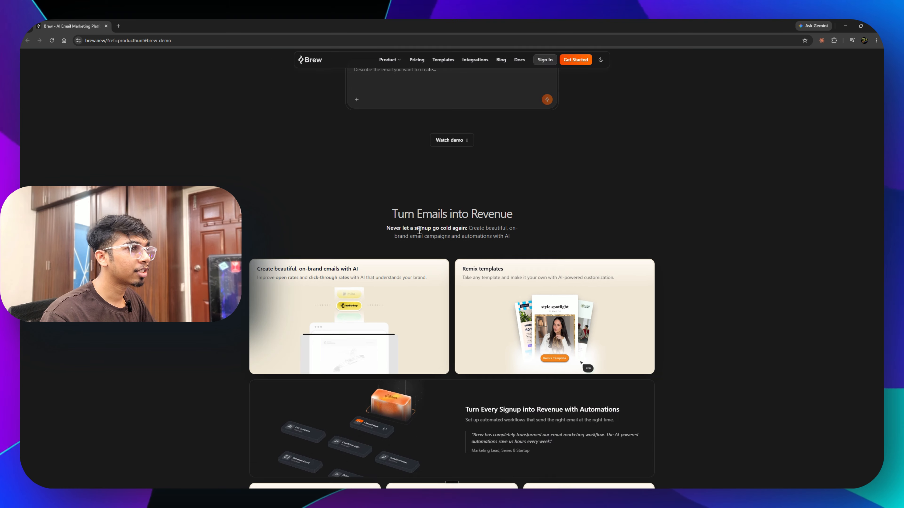
pyautogui.scroll(3, 492, 276)
pyautogui.moveTo(362, 148); pyautogui.dragTo(485, 149)
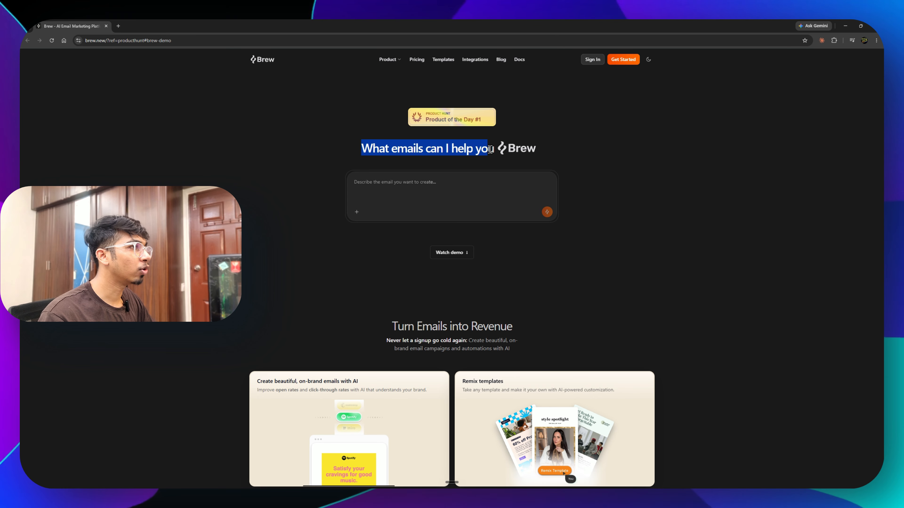
pyautogui.click(553, 154)
pyautogui.click(378, 183)
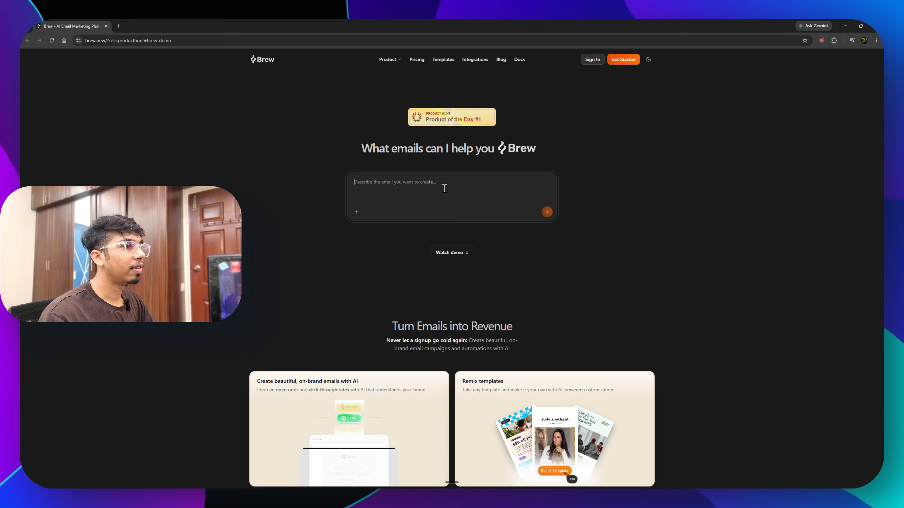
# Step: Read the "Turn Emails into Revenue" section, including the on-brand email creation and template remixing cards
pyautogui.scroll(-3, 466, 263)
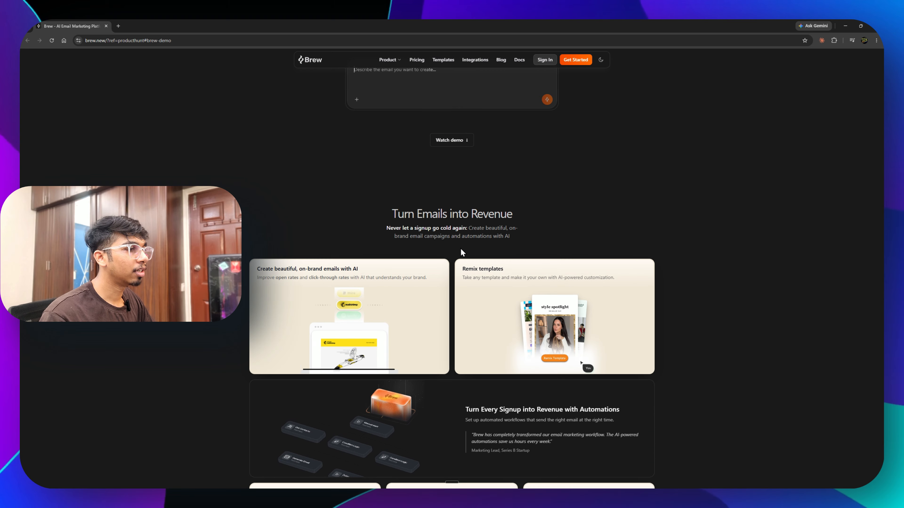
pyautogui.moveTo(385, 223); pyautogui.dragTo(534, 221)
pyautogui.click(358, 248)
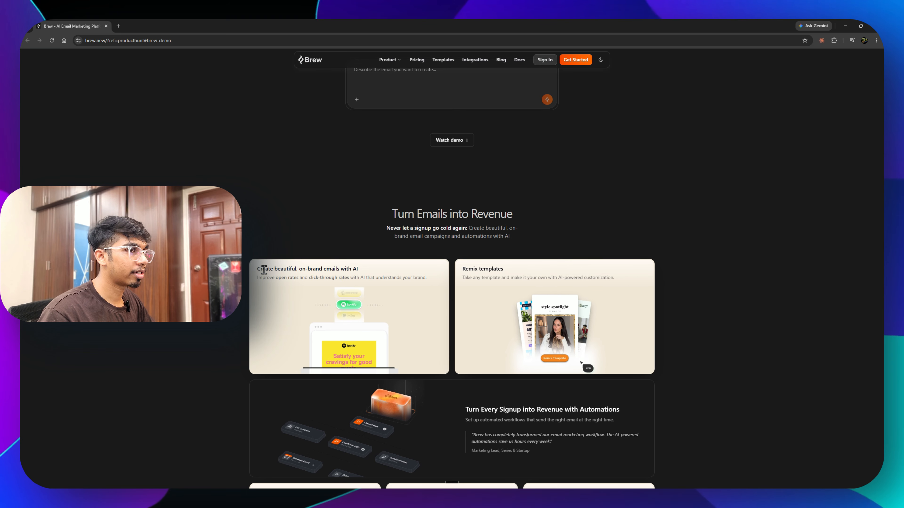
pyautogui.moveTo(470, 236); pyautogui.dragTo(478, 234)
pyautogui.click(479, 236)
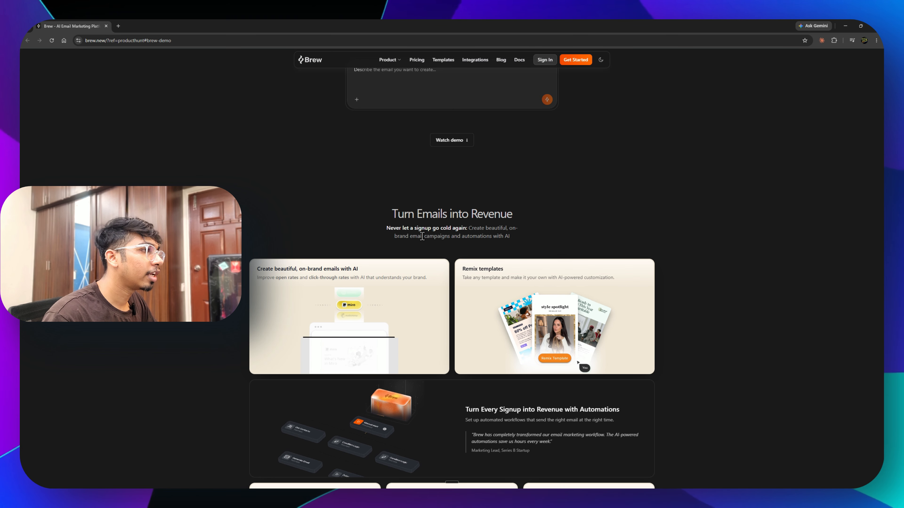
pyautogui.scroll(-3, 499, 245)
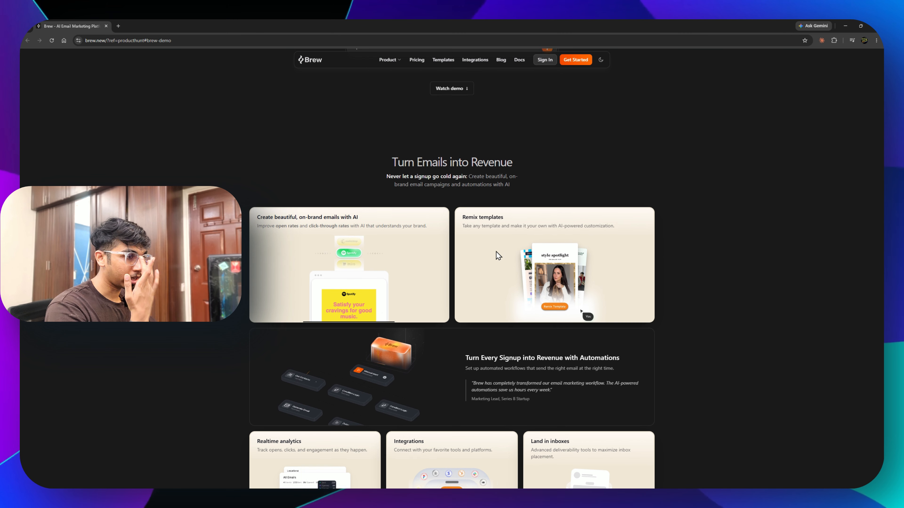
pyautogui.moveTo(299, 158); pyautogui.dragTo(374, 157)
pyautogui.click(374, 157)
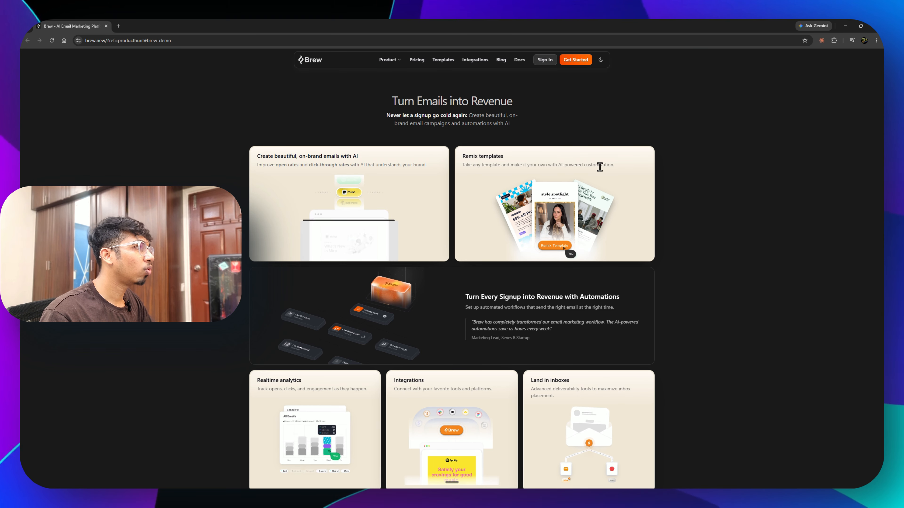
# Step: Review the homepage's automations, realtime analytics, integrations and inbox delivery features, plus the note from the team
pyautogui.scroll(-3, 605, 170)
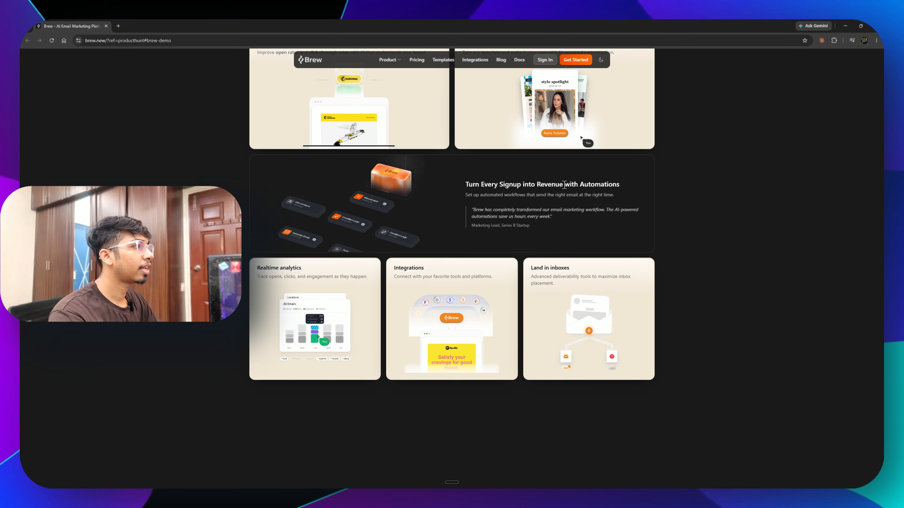
pyautogui.scroll(-3, 420, 239)
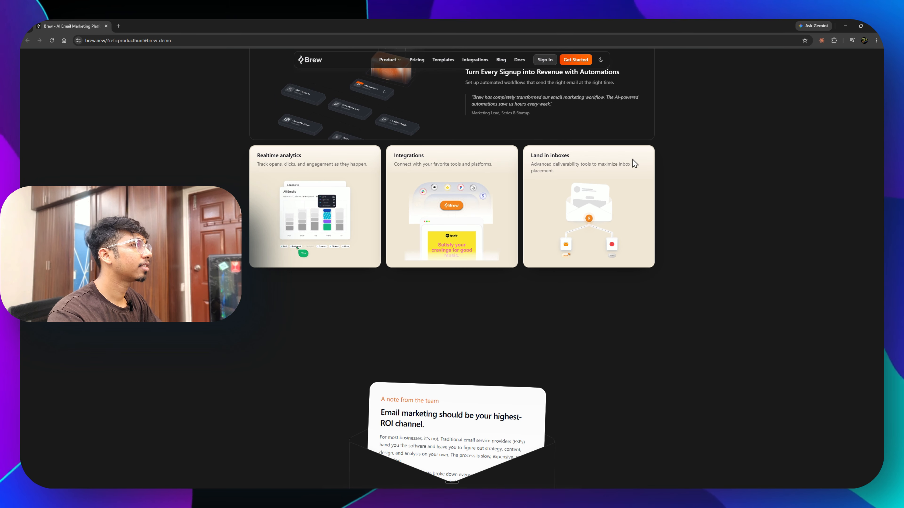
pyautogui.scroll(-1, 533, 217)
pyautogui.scroll(-2, 528, 243)
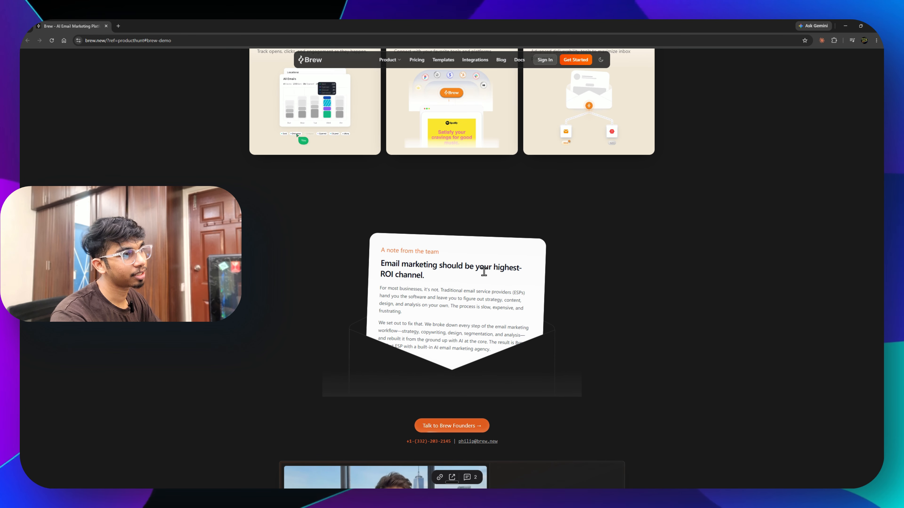
pyautogui.scroll(-6, 496, 277)
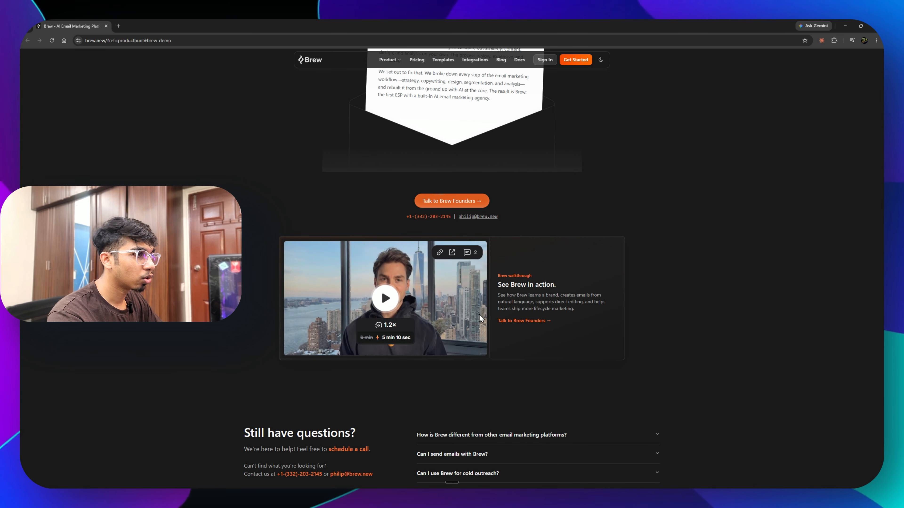
# Step: Play the Brew walkthrough video on the homepage and skip ahead through it
pyautogui.click(385, 299)
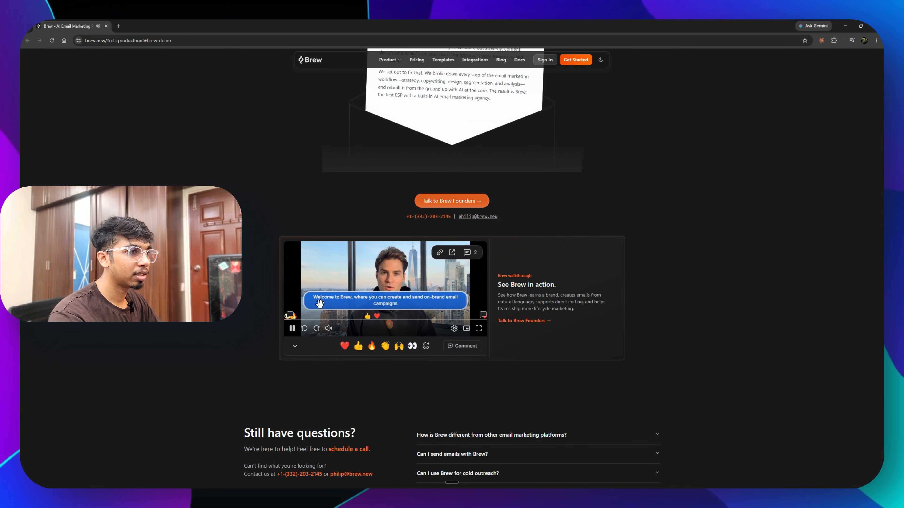
pyautogui.click(317, 320)
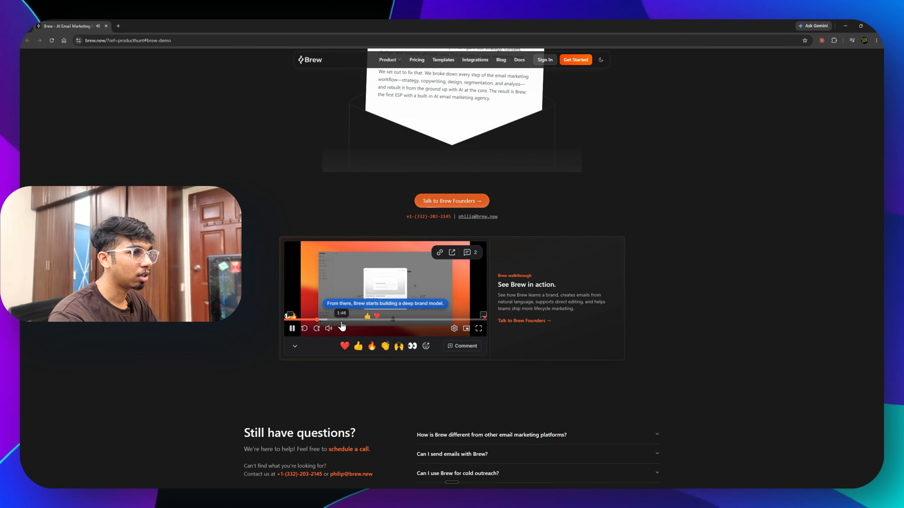
pyautogui.click(336, 320)
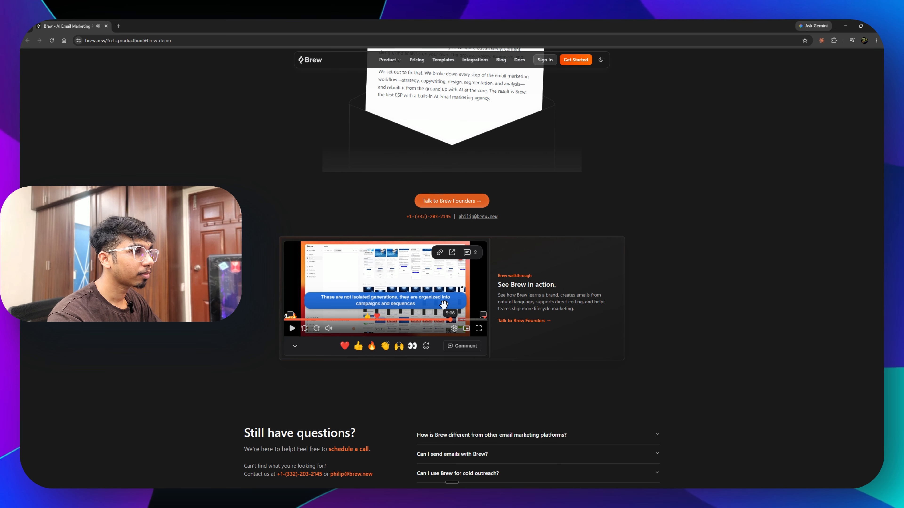
# Step: Look at the homepage FAQ entry on sending emails with Brew and the overview of product features
pyautogui.scroll(-3, 534, 272)
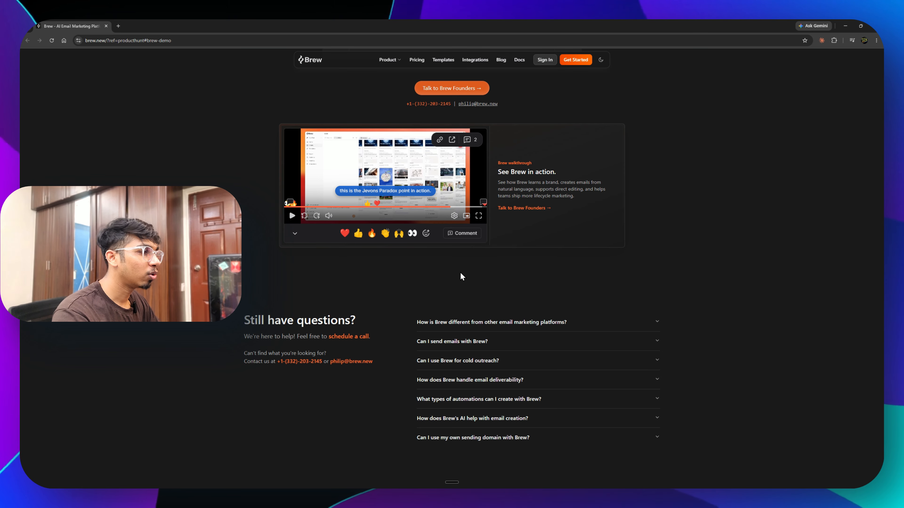
pyautogui.click(466, 343)
pyautogui.scroll(-3, 374, 341)
pyautogui.moveTo(395, 61)
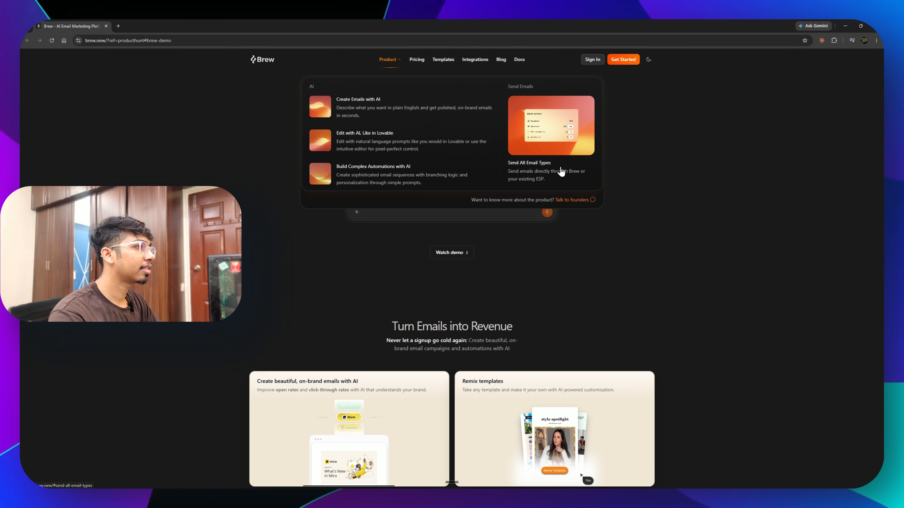
# Step: Browse the email template gallery and the list of available integrations
pyautogui.click(444, 64)
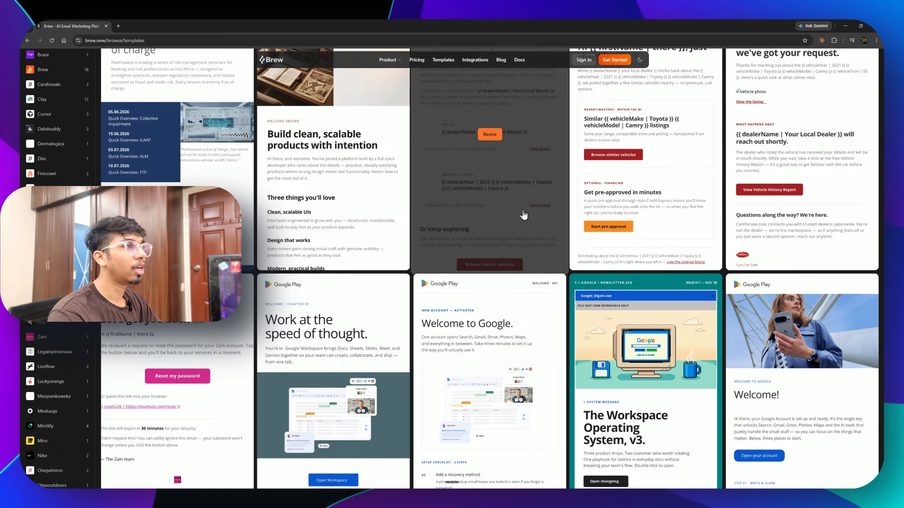
pyautogui.scroll(-20, 522, 215)
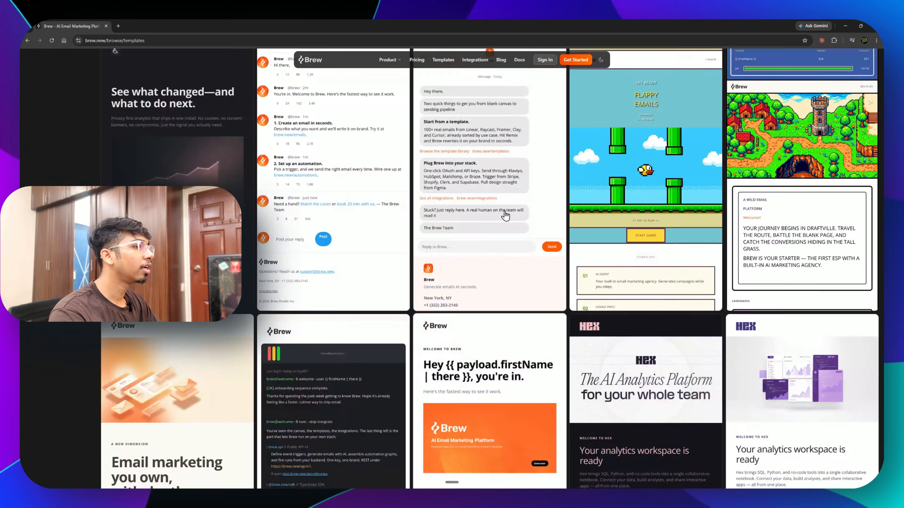
pyautogui.click(474, 59)
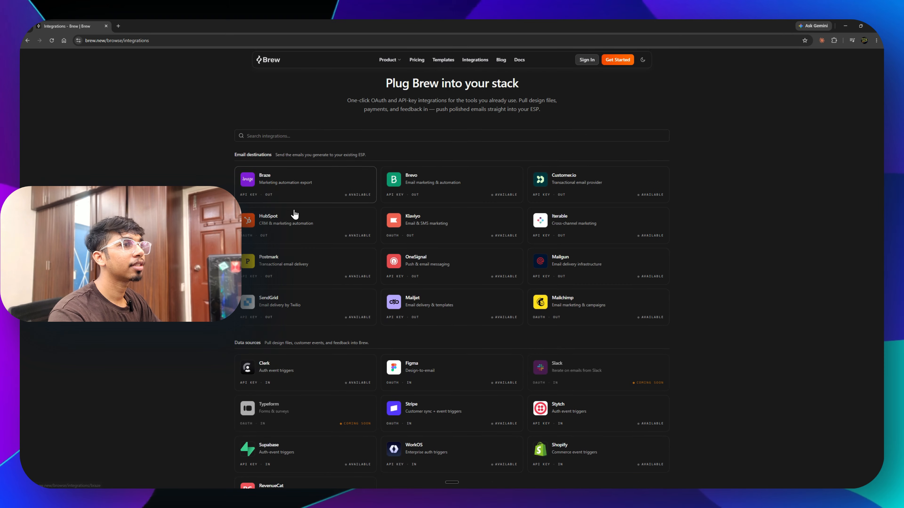
pyautogui.scroll(-1, 409, 186)
# Step: Open the Brew blog and skim its list of articles
pyautogui.click(501, 60)
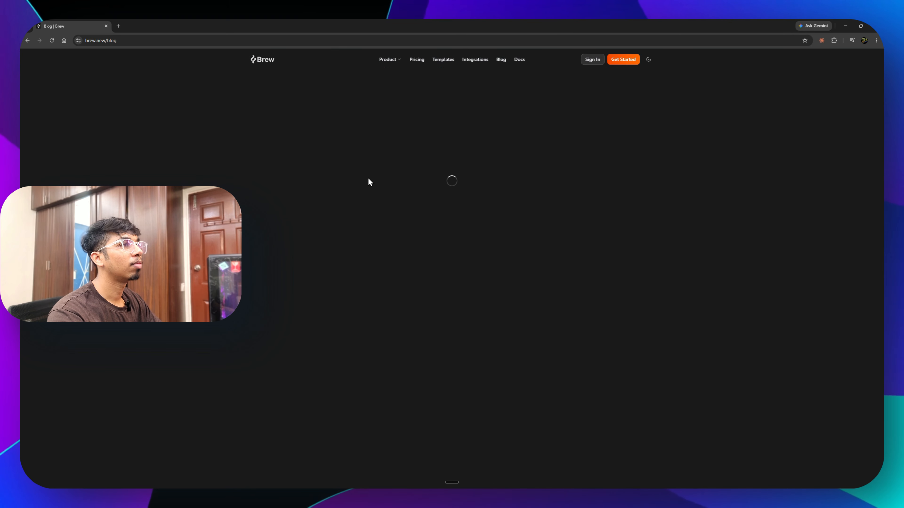
pyautogui.scroll(-8, 498, 235)
pyautogui.scroll(-6, 473, 246)
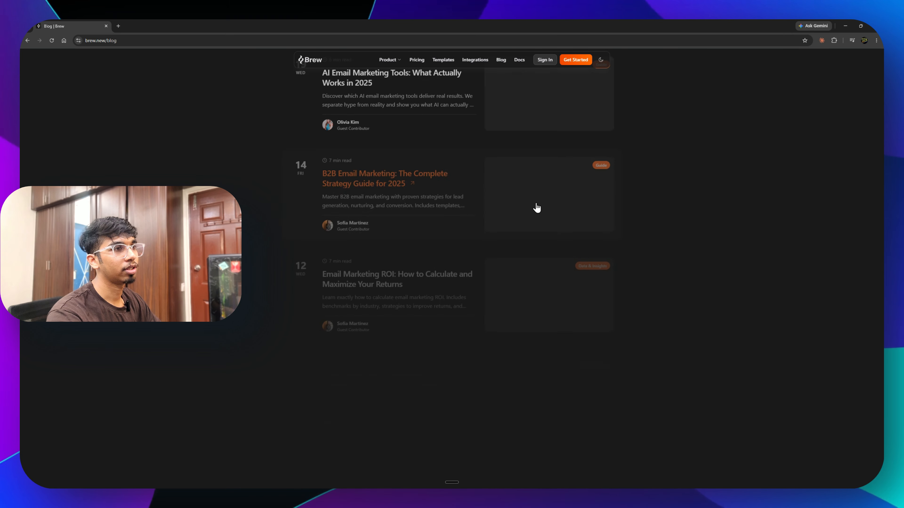
pyautogui.scroll(15, 537, 206)
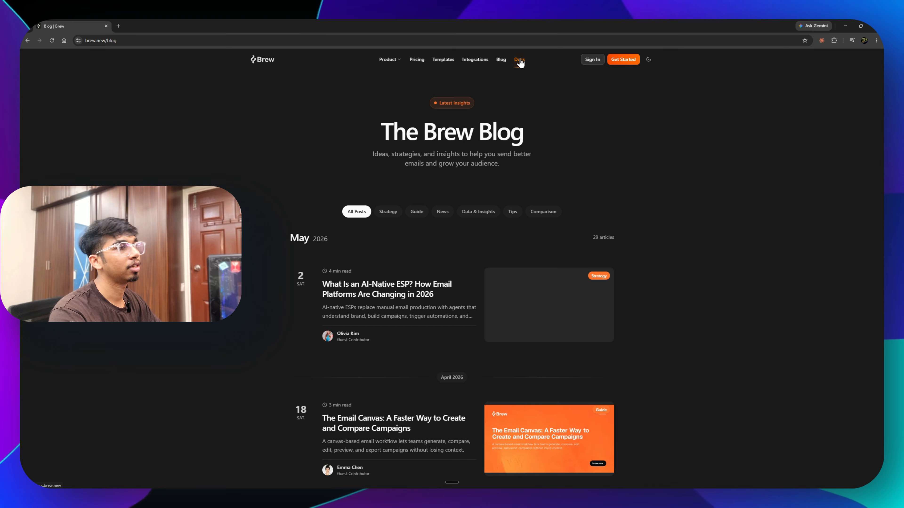
# Step: Skim the welcome page of the Brew documentation and return to the blog page
pyautogui.click(519, 61)
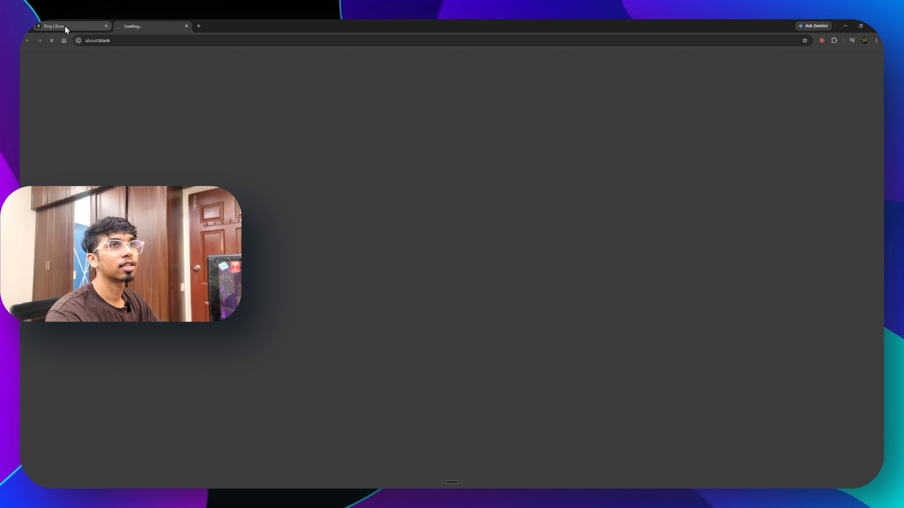
pyautogui.scroll(-10, 398, 218)
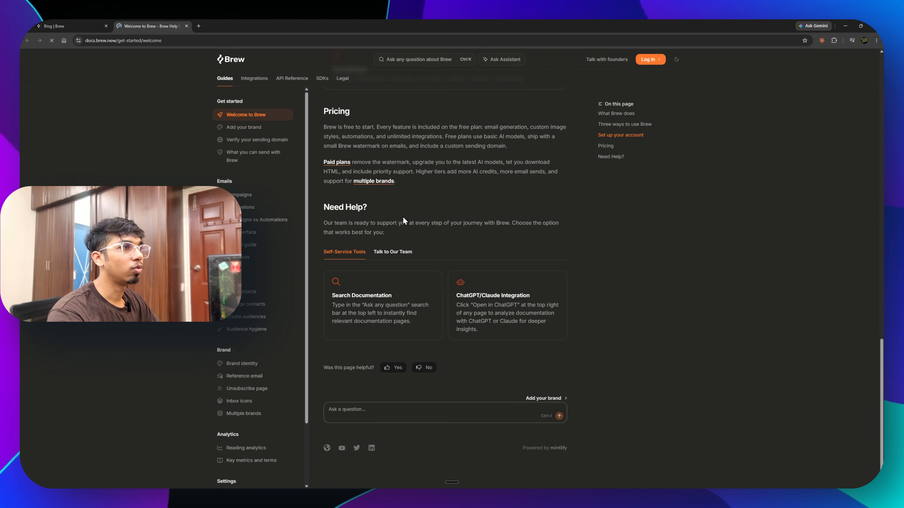
pyautogui.click(63, 27)
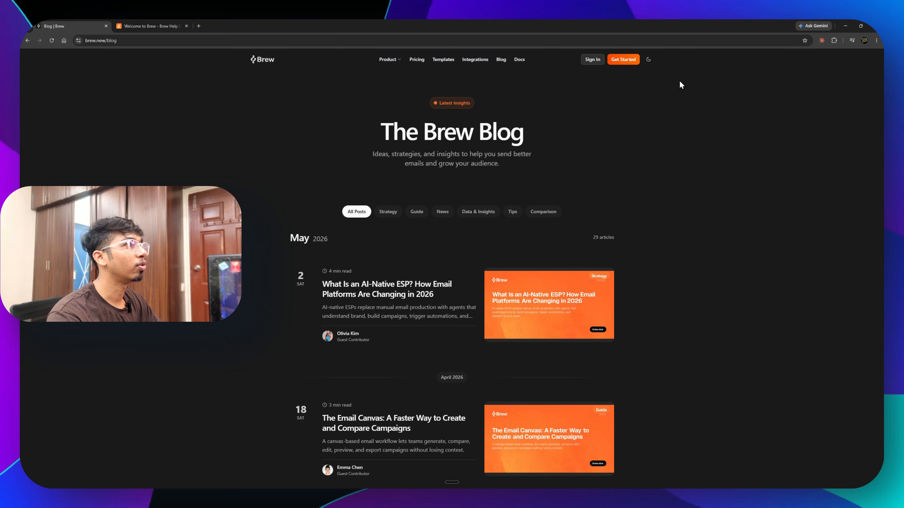
# Step: Sign in to Brew and have the onboarding extract the brand from the website datacluster.ai
pyautogui.click(591, 60)
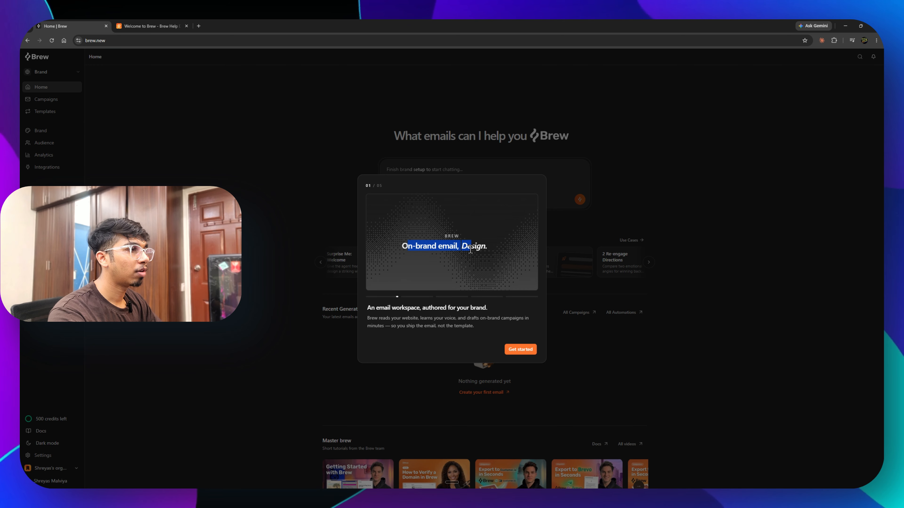
pyautogui.click(514, 350)
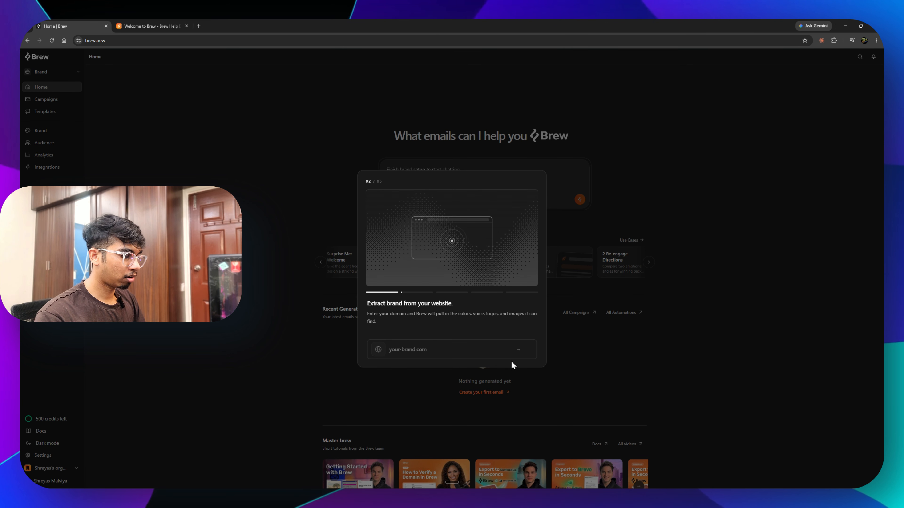
pyautogui.write('datacluster.ai')
pyautogui.press('Return')
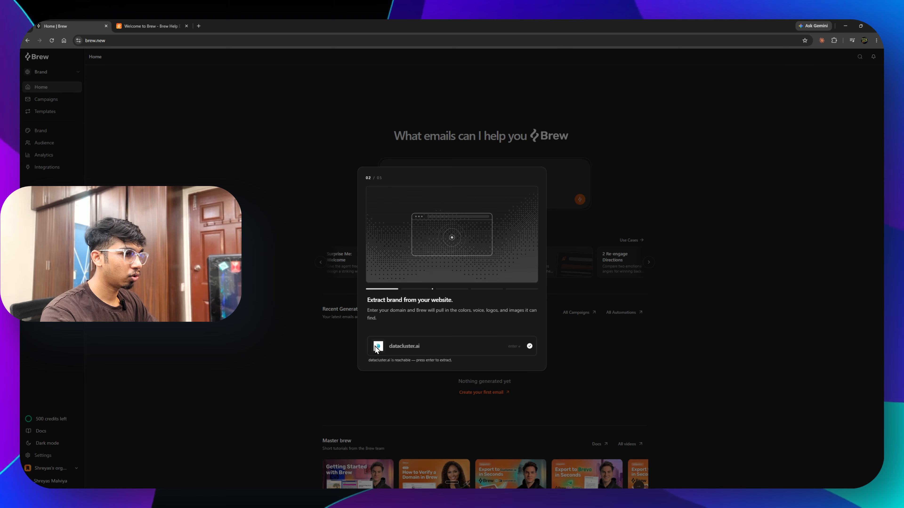
pyautogui.press('Return')
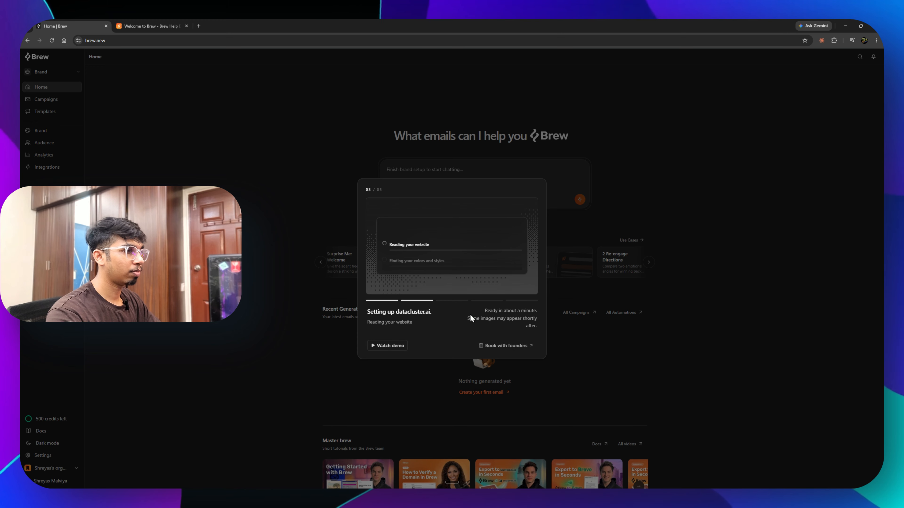
pyautogui.moveTo(487, 312); pyautogui.dragTo(539, 324)
pyautogui.click(537, 325)
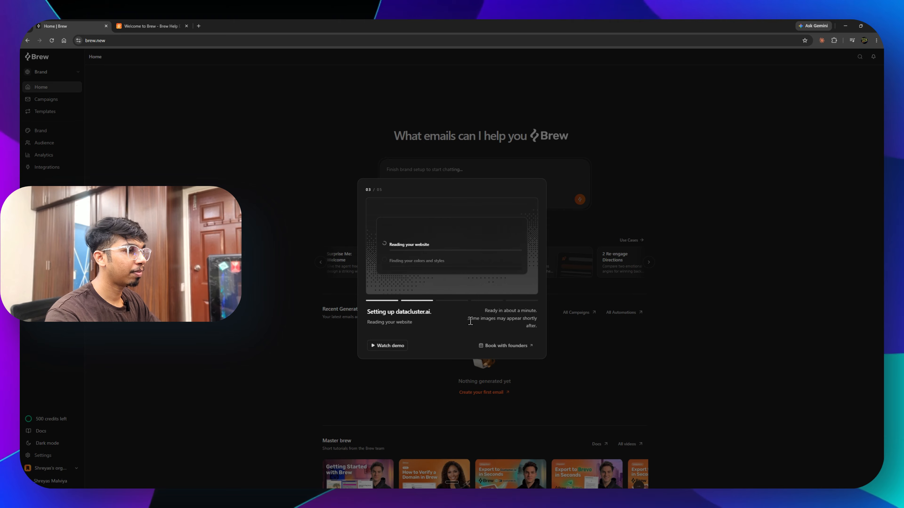
pyautogui.moveTo(534, 321); pyautogui.dragTo(539, 325)
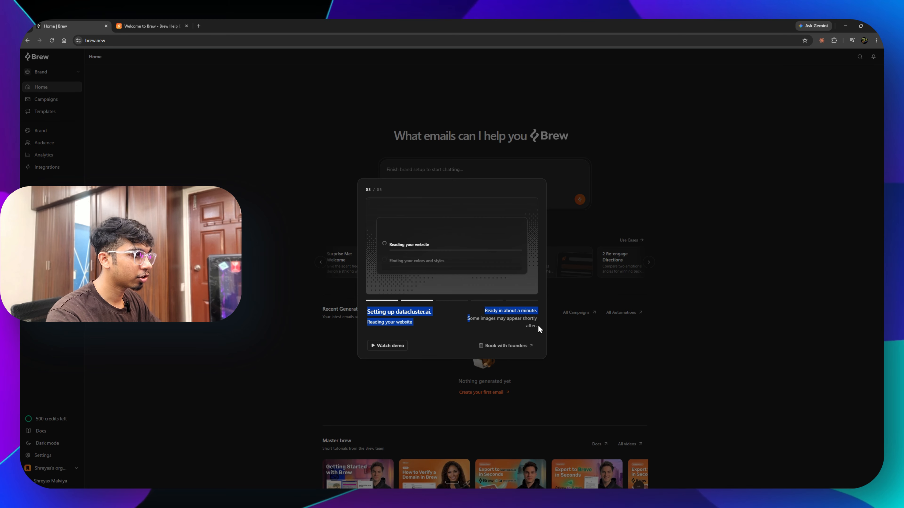
pyautogui.click(536, 325)
pyautogui.moveTo(371, 322); pyautogui.dragTo(440, 331)
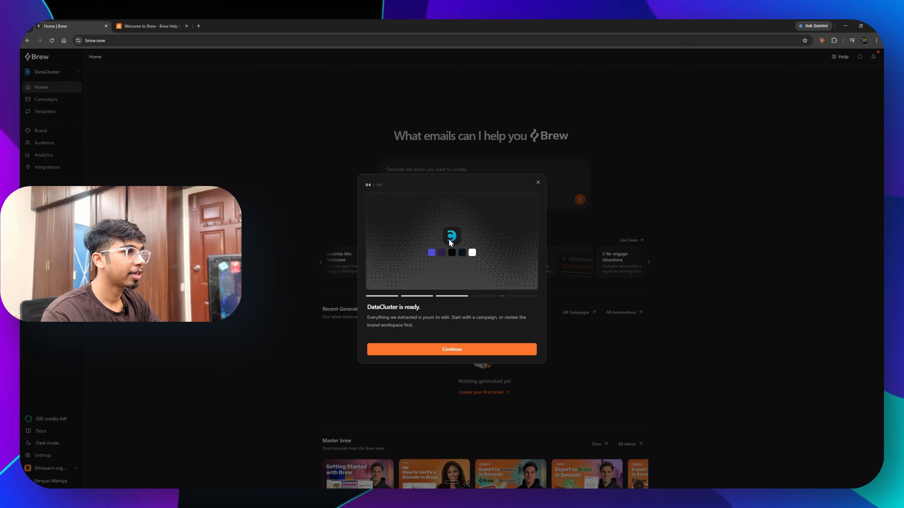
# Step: Finish the brand onboarding and skip connecting a sending domain
pyautogui.click(391, 350)
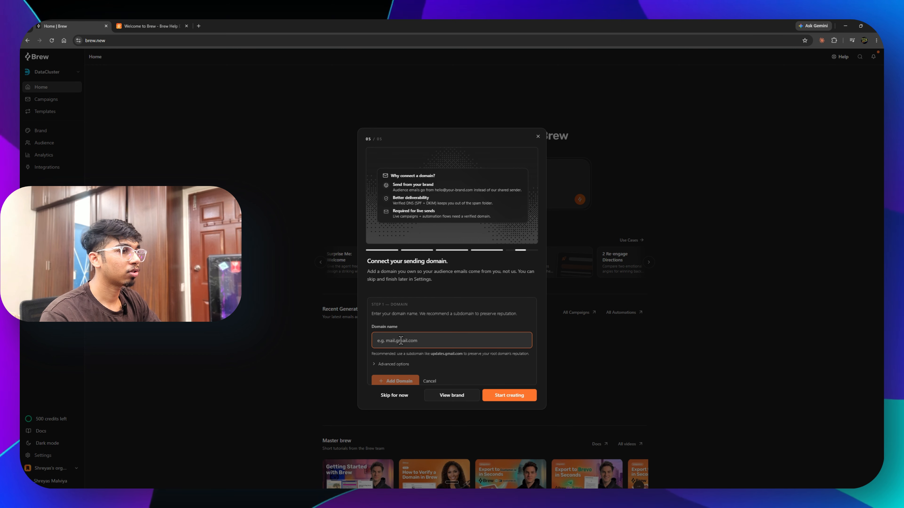
pyautogui.scroll(2, 423, 331)
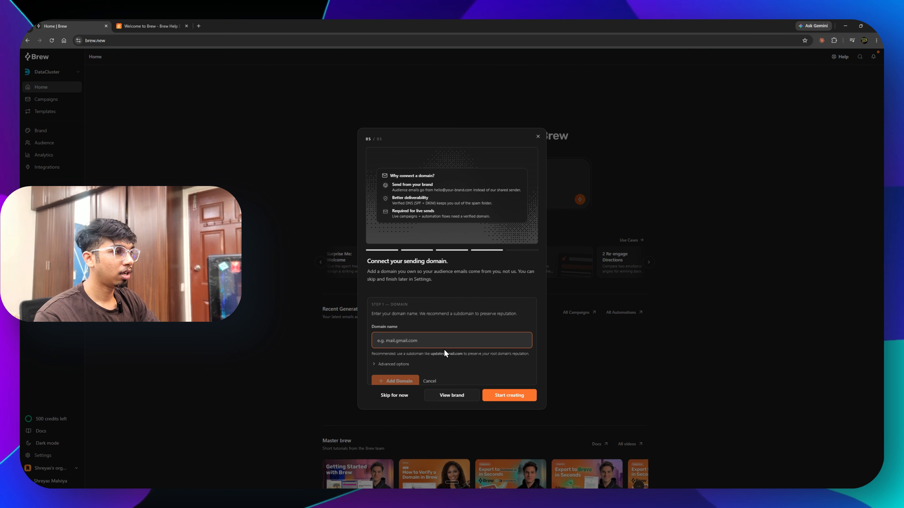
pyautogui.scroll(-2, 443, 348)
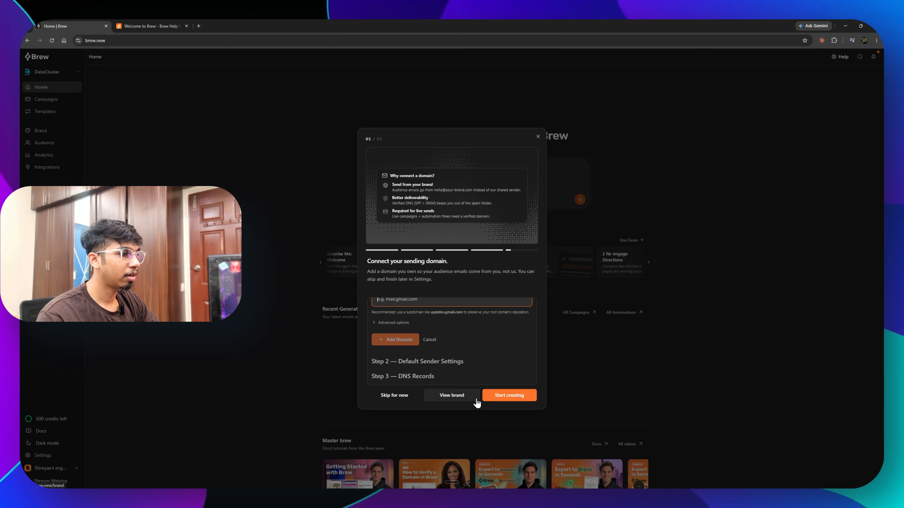
pyautogui.click(417, 397)
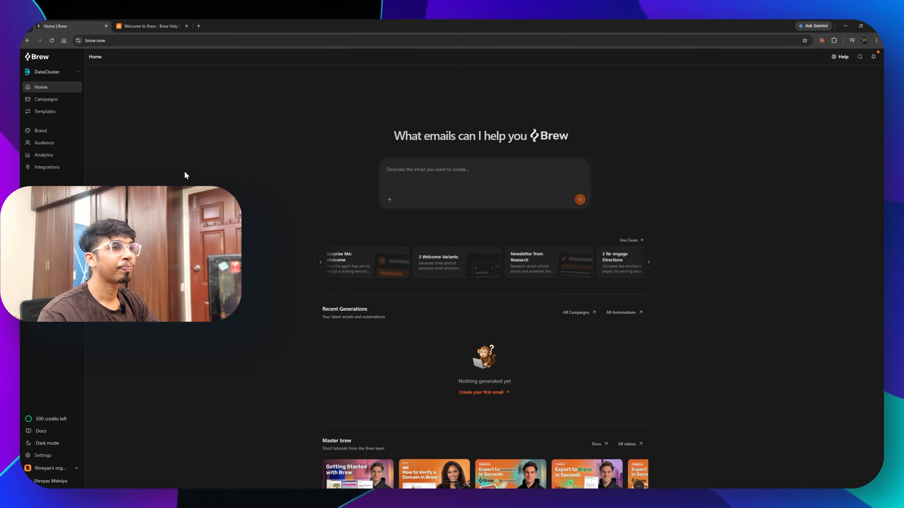
# Step: Generate an email from the prompt "create an email for the existing customer telling about we are expanding into new directions for the agentic ai datasets"
pyautogui.scroll(-1, 347, 211)
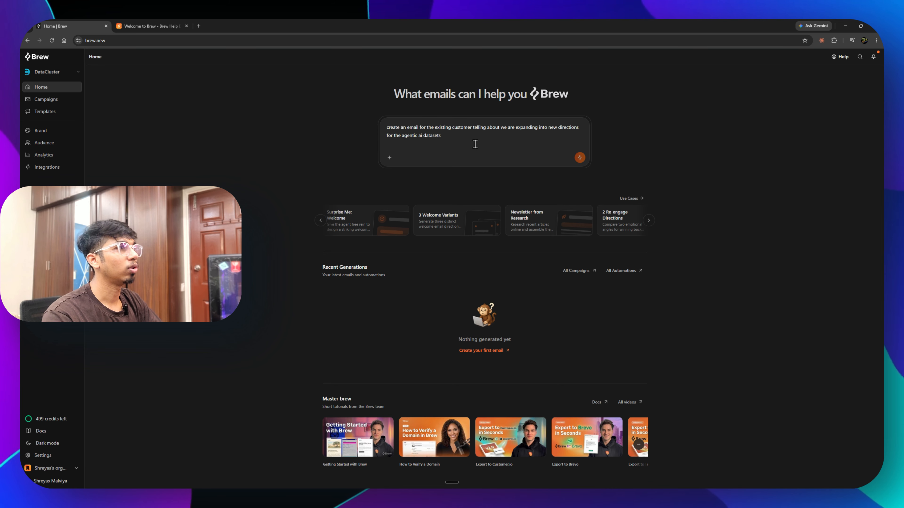
pyautogui.press('Return')
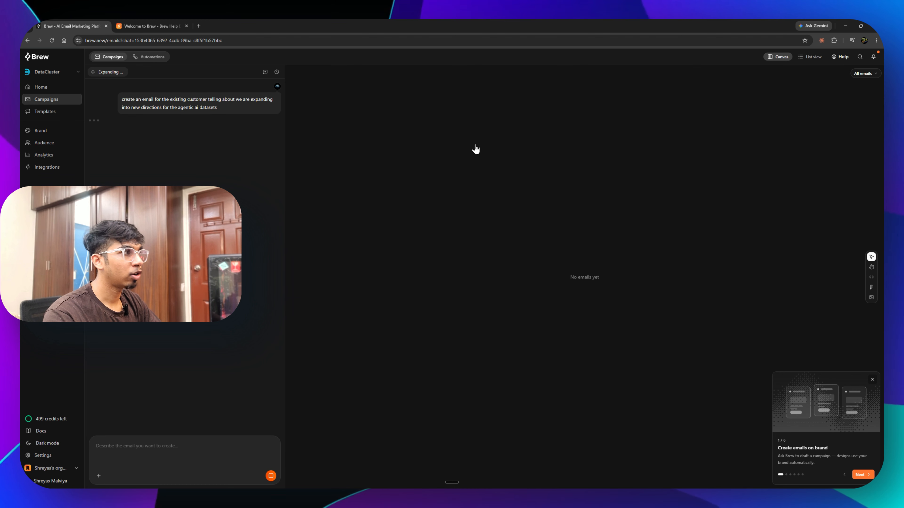
pyautogui.click(872, 380)
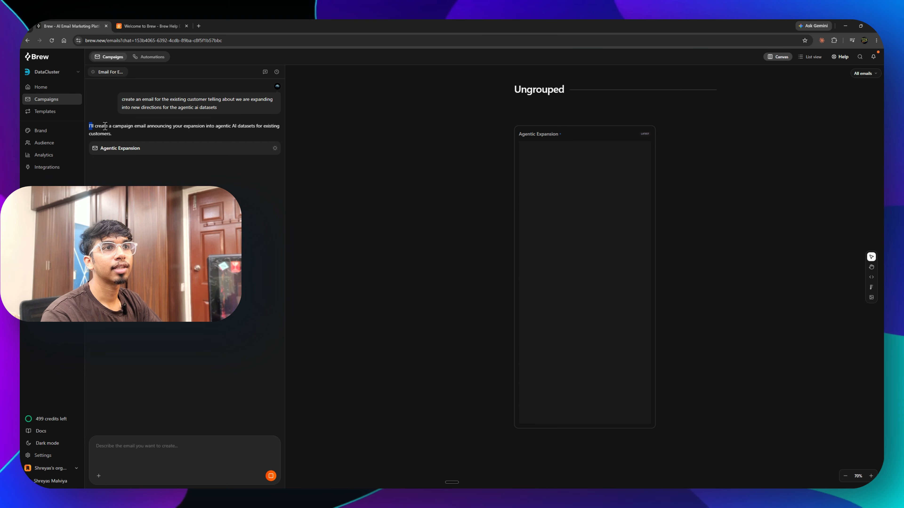
# Step: Read the assistant's reply and review the generated Agentic Expansion email from the hero image down to the footer
pyautogui.moveTo(105, 126); pyautogui.dragTo(261, 125)
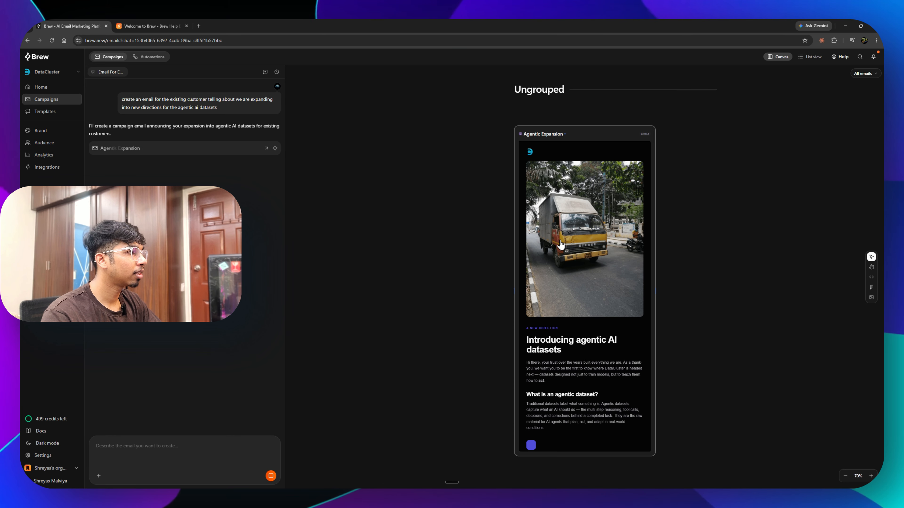
pyautogui.scroll(-3, 576, 226)
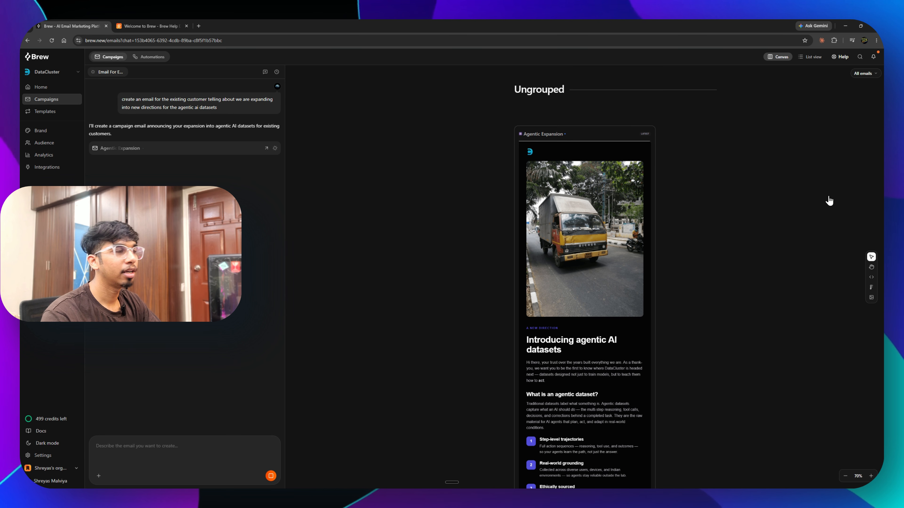
pyautogui.scroll(-8, 605, 274)
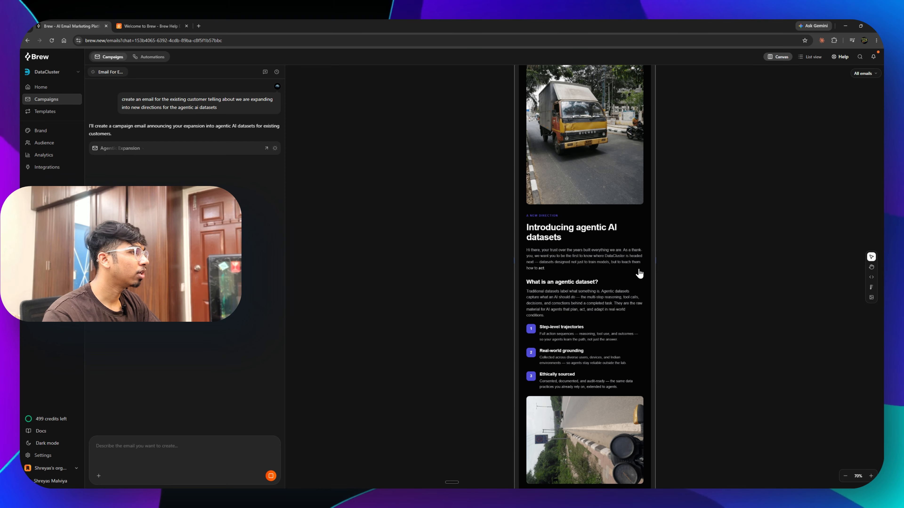
pyautogui.scroll(3, 623, 277)
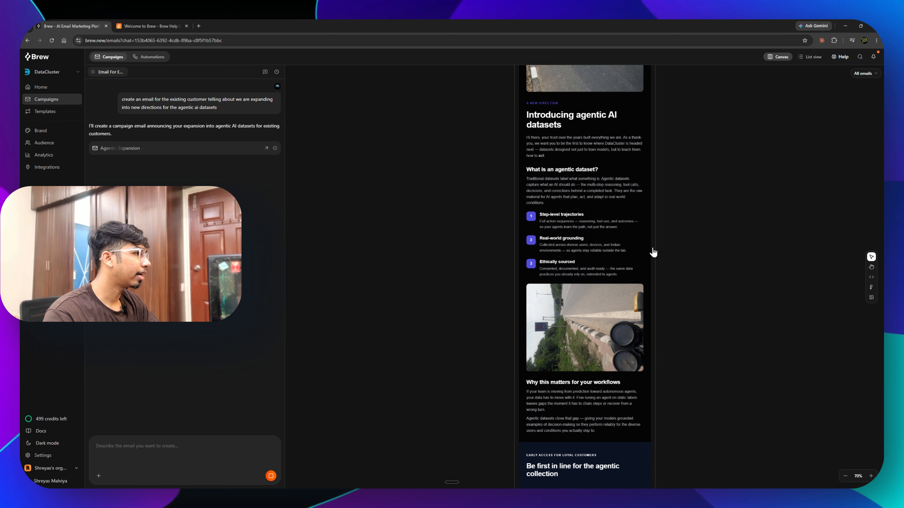
pyautogui.scroll(-3, 606, 266)
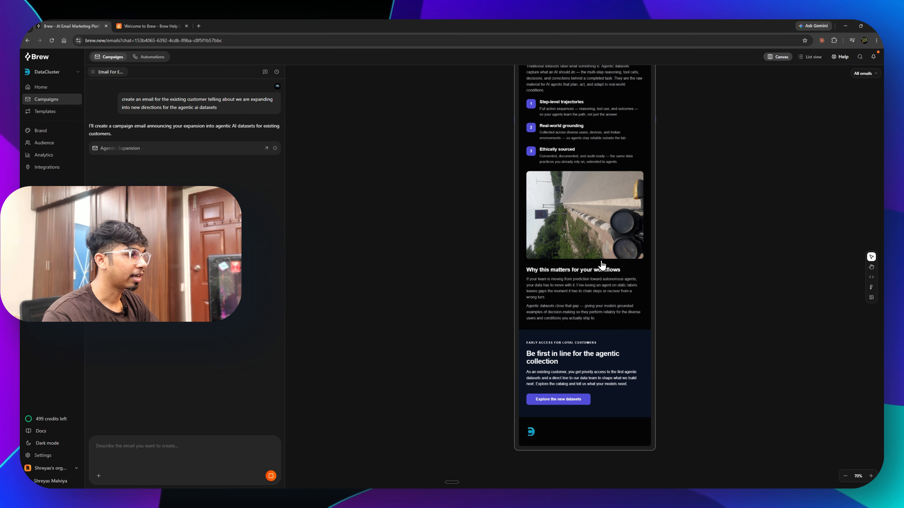
pyautogui.scroll(-3, 566, 319)
pyautogui.scroll(14, 596, 287)
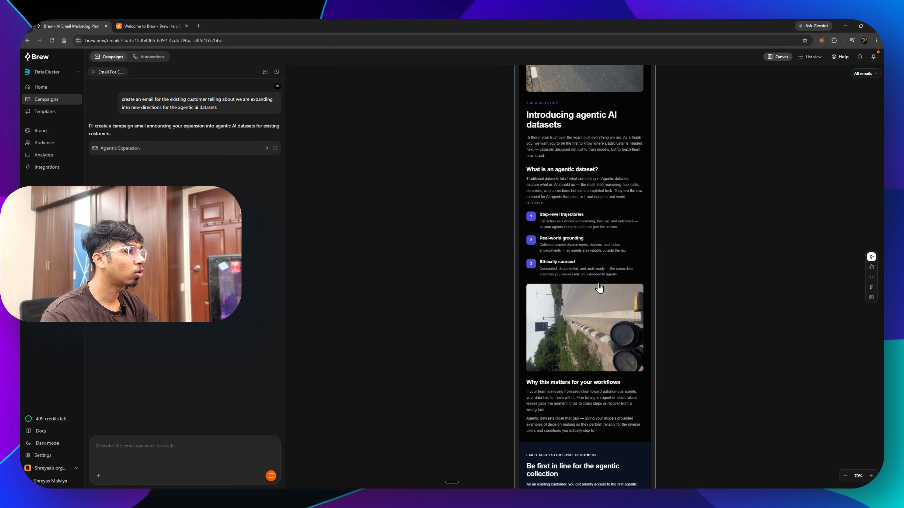
pyautogui.scroll(-3, 567, 271)
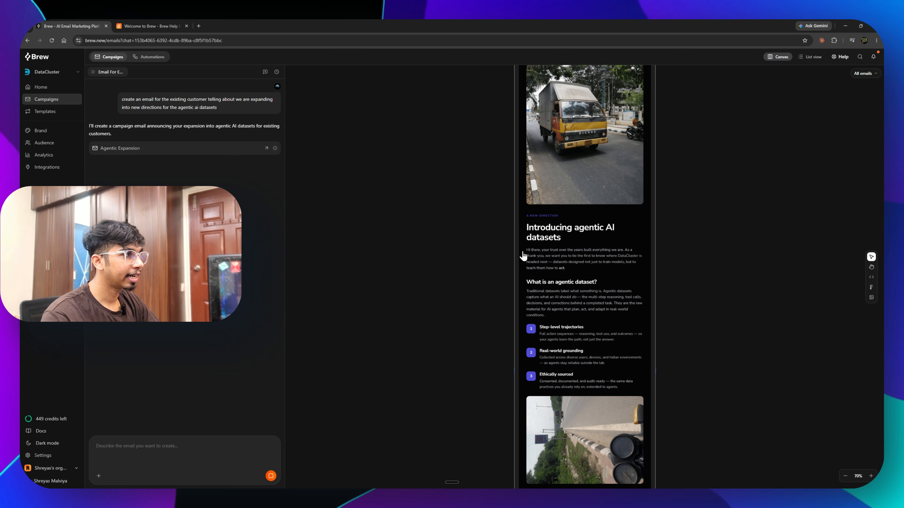
pyautogui.scroll(-3, 573, 277)
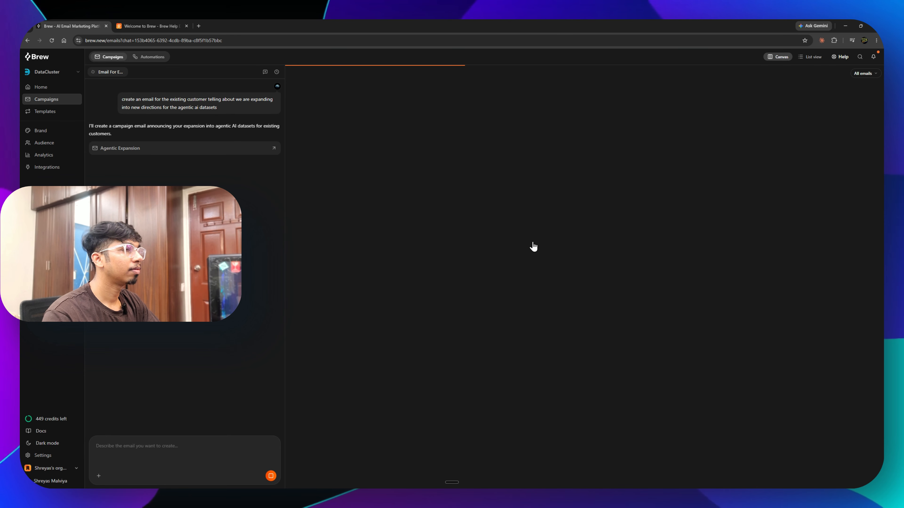
pyautogui.scroll(-3, 574, 232)
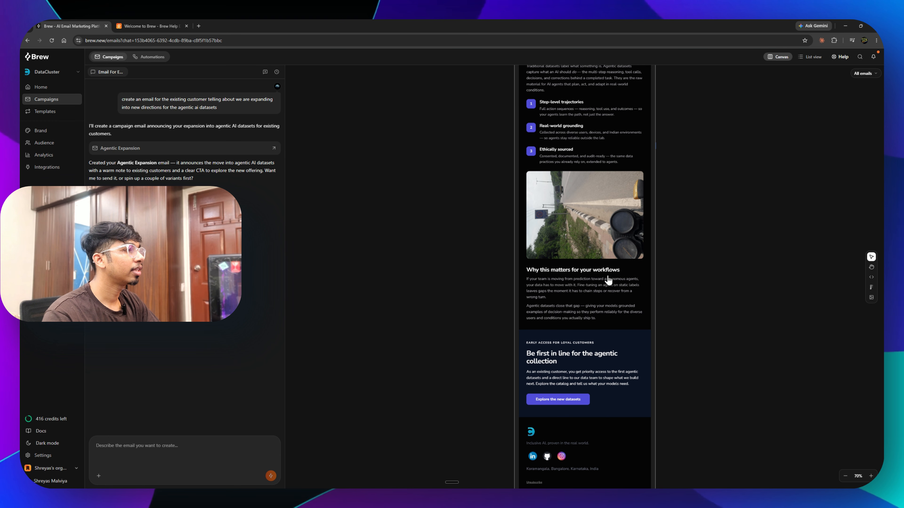
pyautogui.scroll(-3, 608, 280)
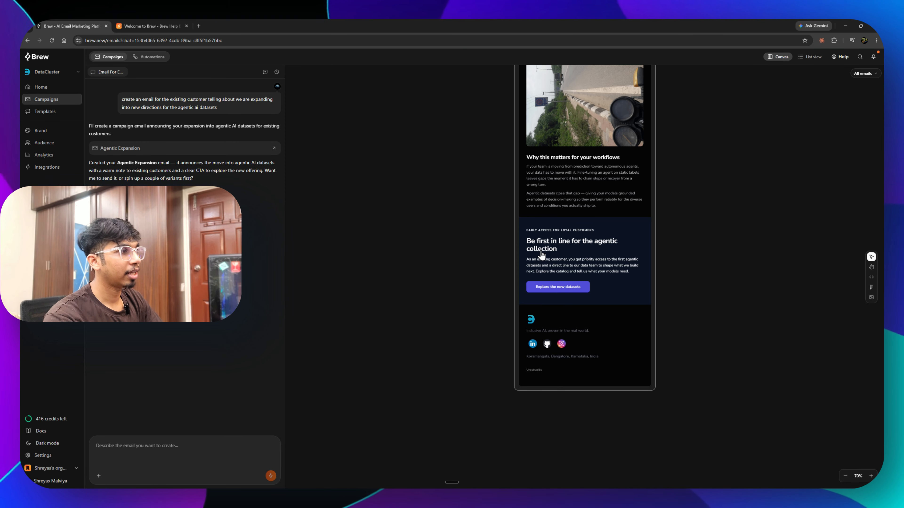
# Step: Delete the truck image above the "Introducing agentic AI datasets" heading in the Agentic Expansion email
pyautogui.click(585, 281)
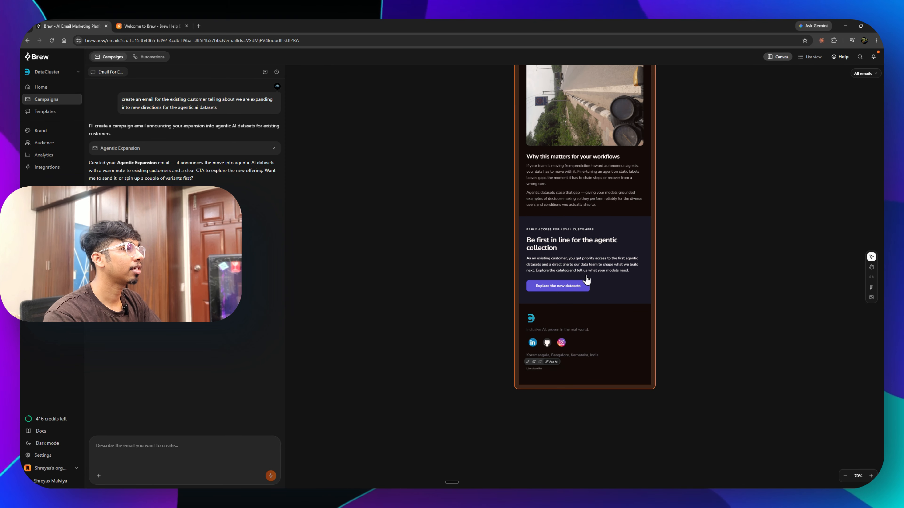
pyautogui.scroll(10, 608, 232)
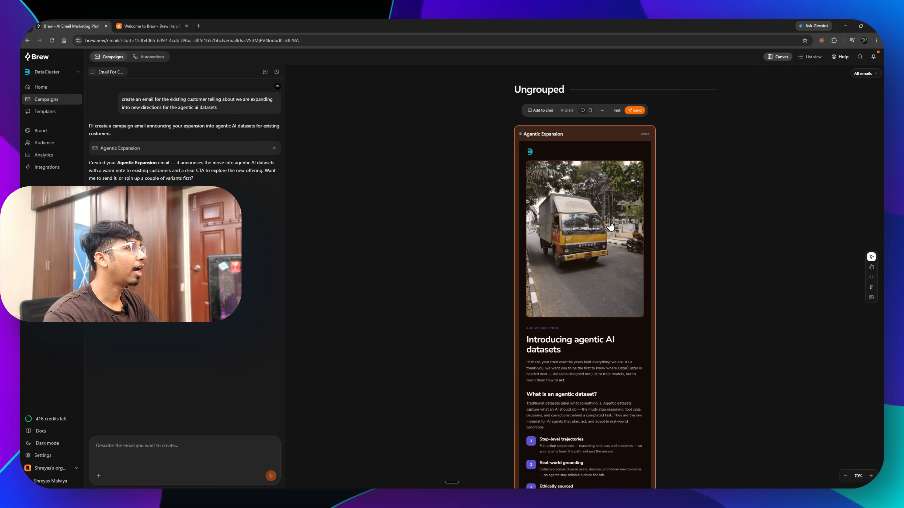
pyautogui.click(542, 156)
pyautogui.scroll(-3, 551, 185)
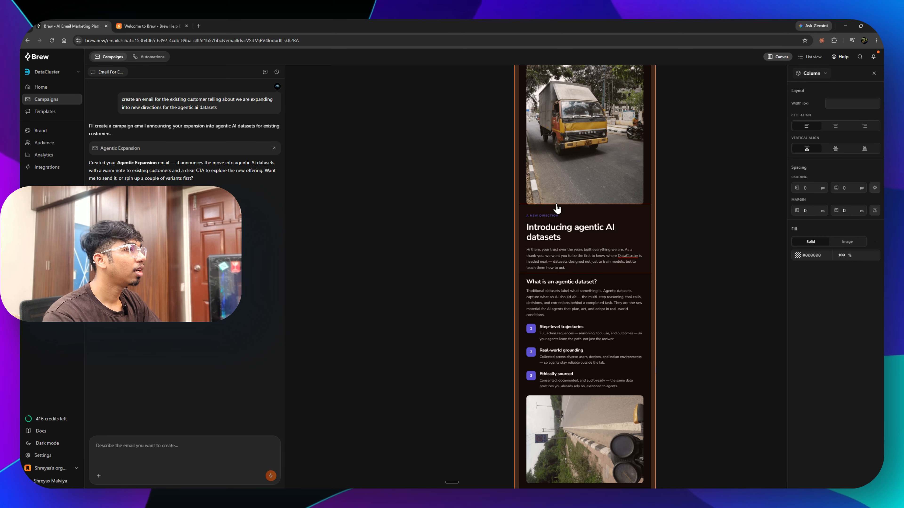
pyautogui.click(557, 202)
pyautogui.scroll(3, 693, 202)
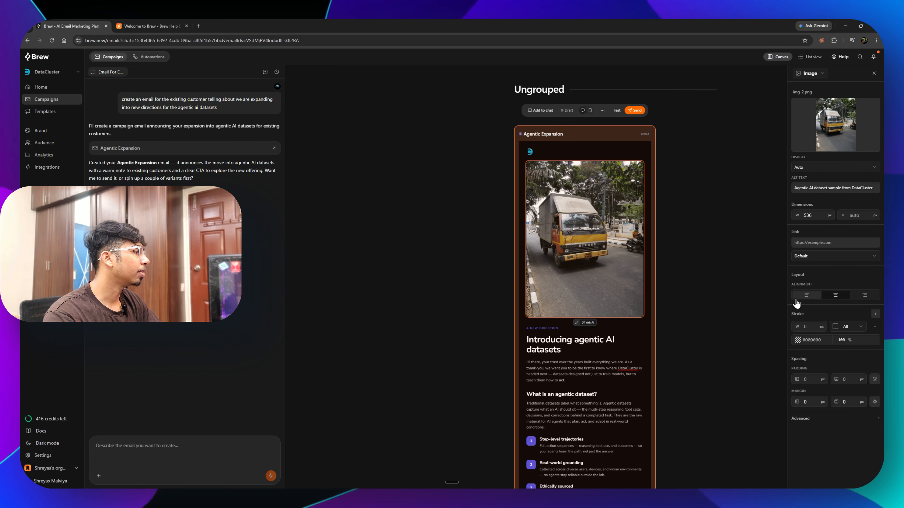
pyautogui.press('Delete')
# Step: Delete the three numbered sections Step-level trajectories, Real-world grounding and Ethically sourced from the email
pyautogui.click(530, 300)
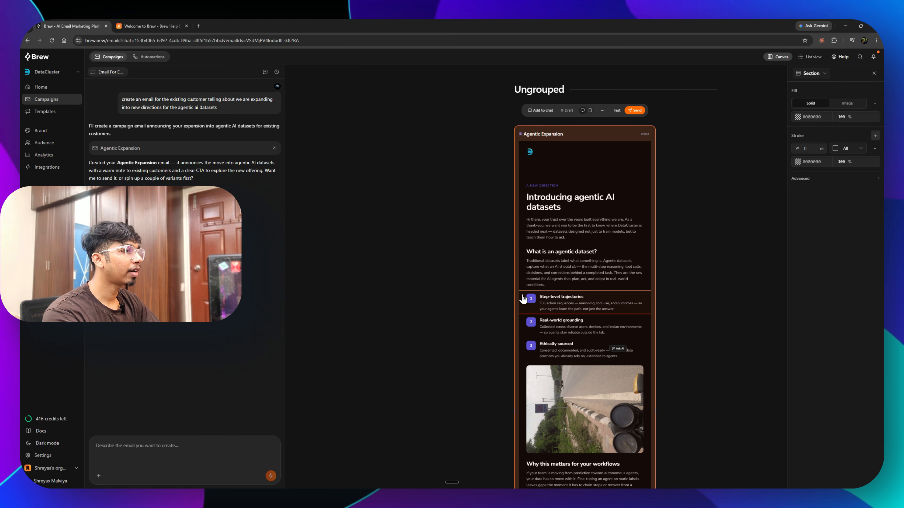
pyautogui.press('Delete')
pyautogui.click(540, 310)
pyautogui.click(524, 307)
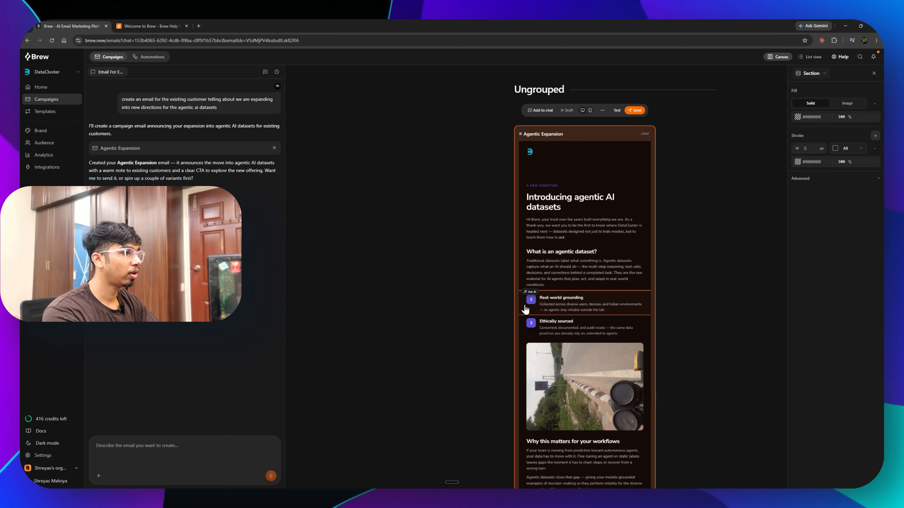
pyautogui.press('Delete')
pyautogui.click(523, 307)
pyautogui.press('Delete')
pyautogui.click(673, 311)
# Step: Inspect the links behind the LinkedIn, Instagram and GitHub icons in the email footer
pyautogui.scroll(-6, 664, 308)
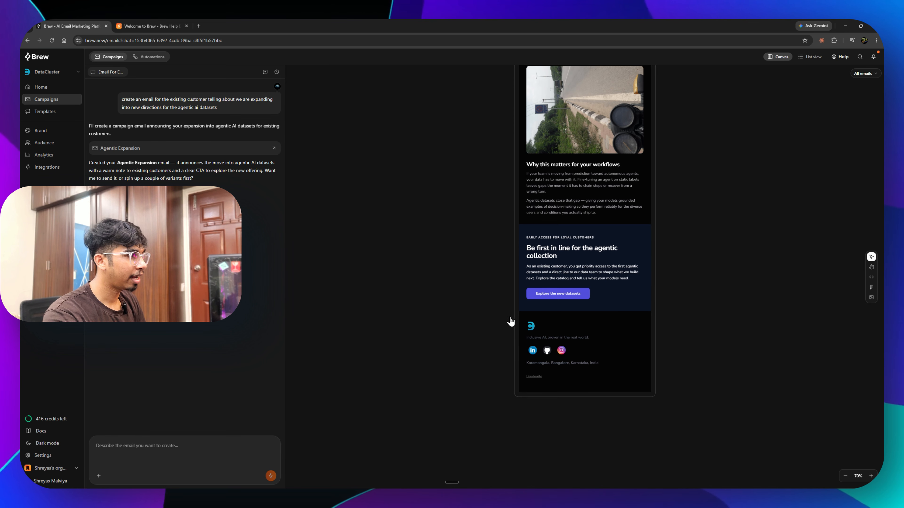
pyautogui.click(534, 352)
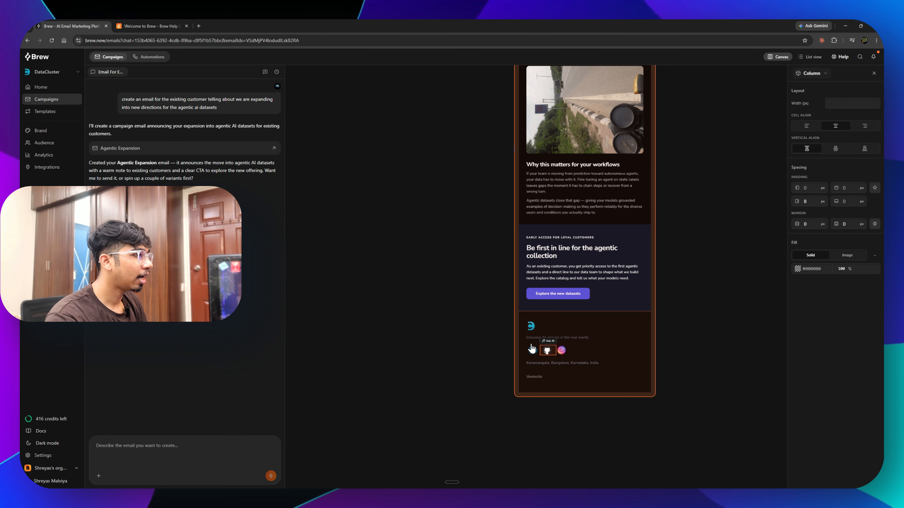
pyautogui.click(531, 349)
pyautogui.tripleClick(820, 243)
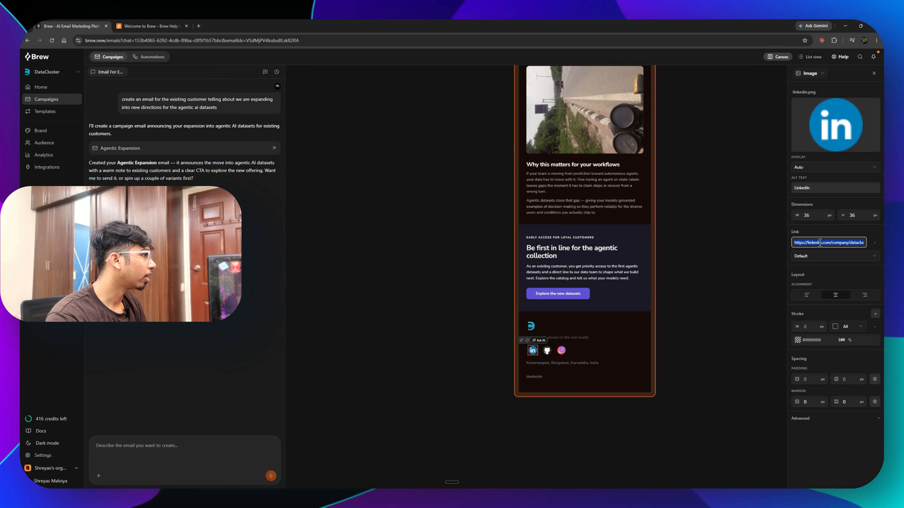
pyautogui.click(561, 351)
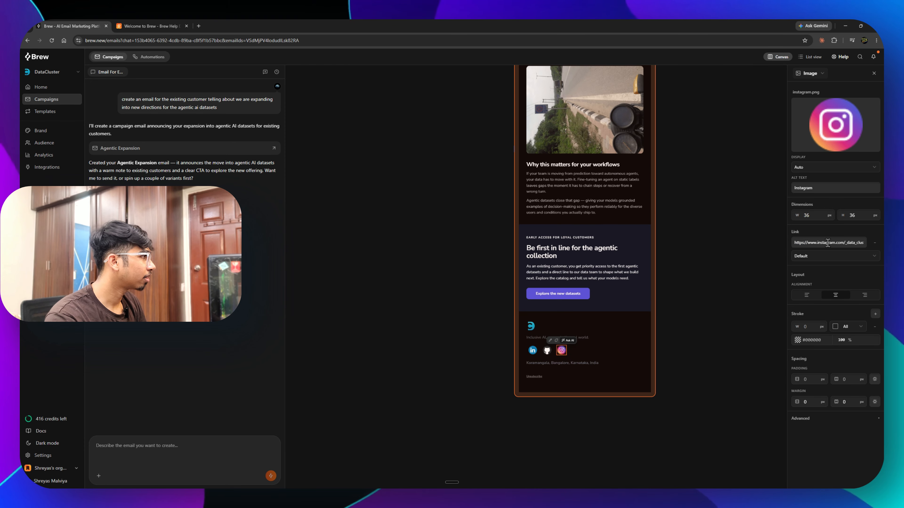
pyautogui.click(546, 350)
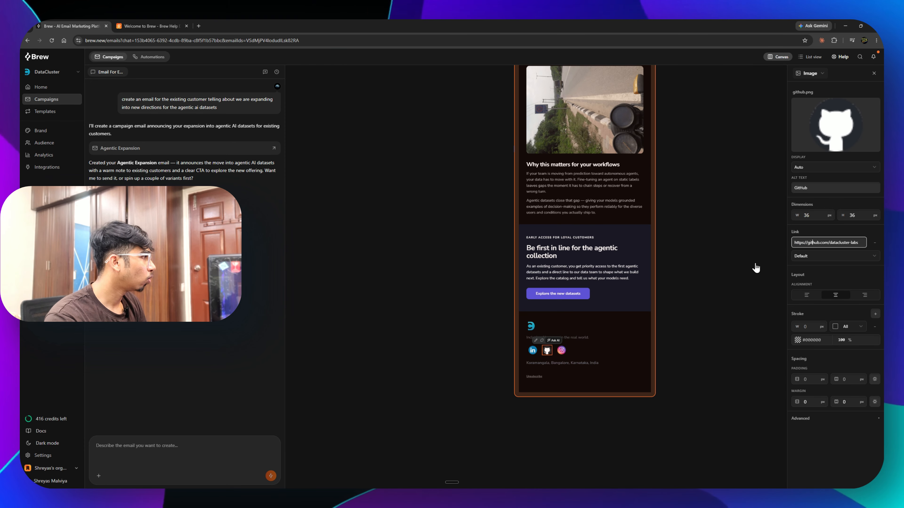
pyautogui.click(598, 324)
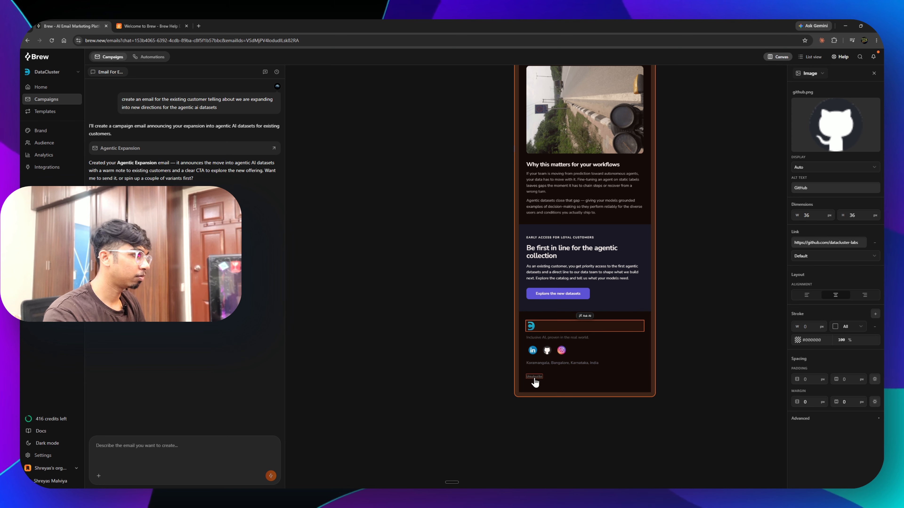
pyautogui.click(535, 366)
pyautogui.click(686, 368)
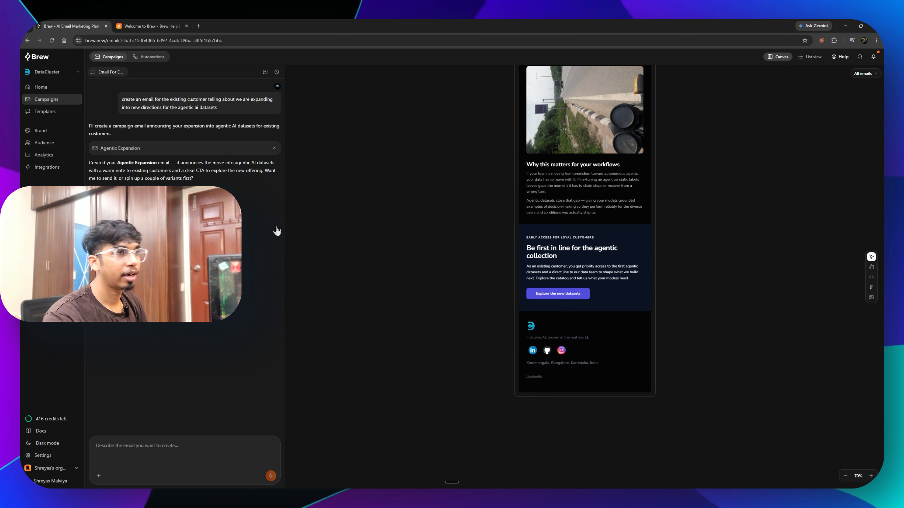
# Step: Review the layout of the entire edited email from header to footer on the canvas
pyautogui.scroll(6, 521, 192)
pyautogui.scroll(-10, 521, 353)
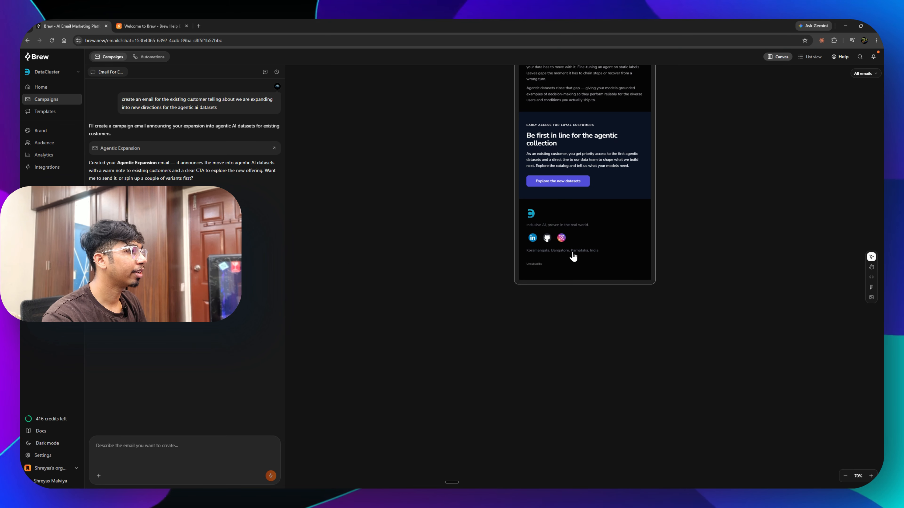
pyautogui.scroll(3, 572, 257)
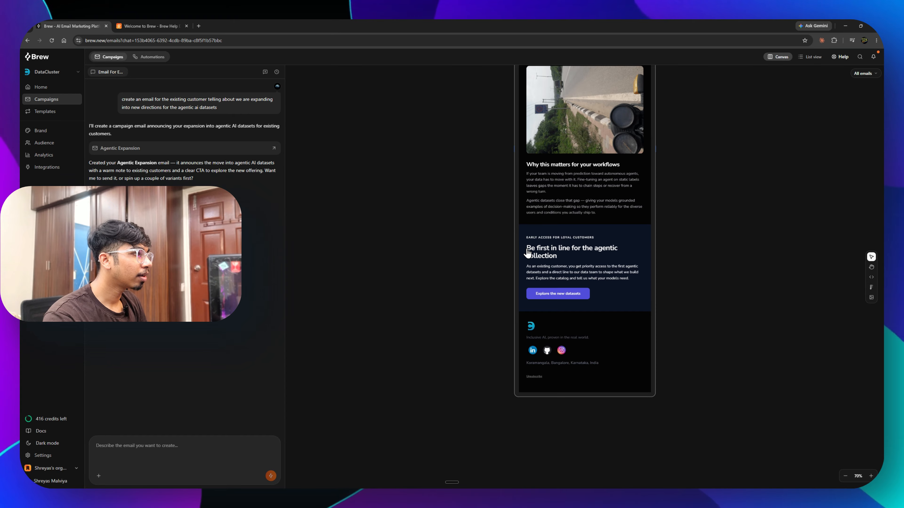
pyautogui.scroll(3, 583, 259)
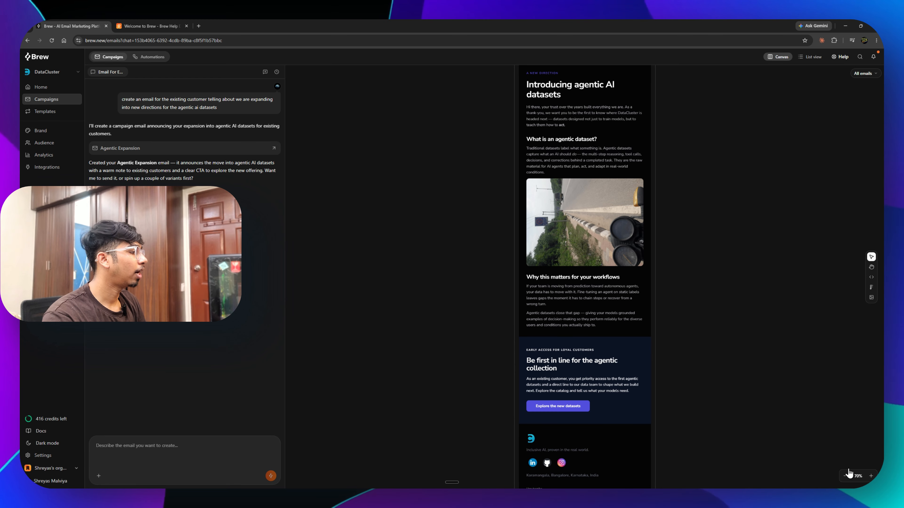
pyautogui.click(844, 475)
pyautogui.scroll(3, 674, 275)
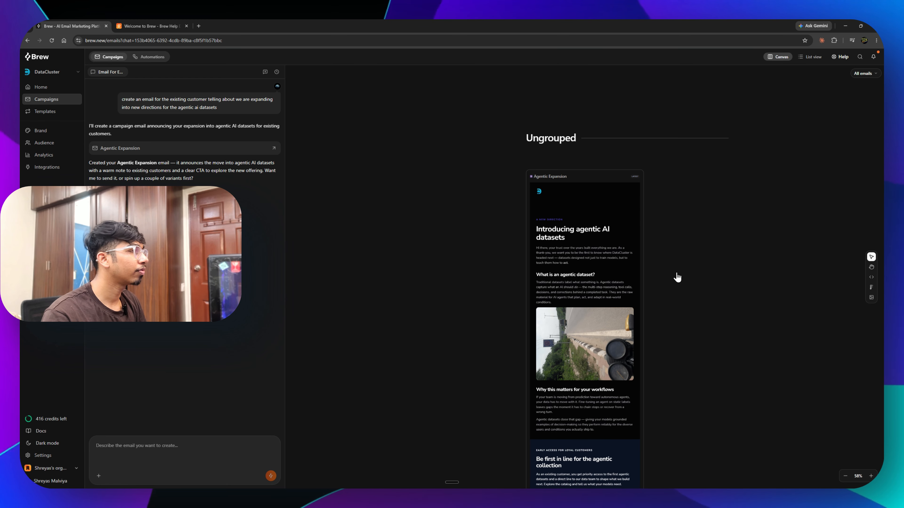
pyautogui.scroll(-4, 677, 277)
pyautogui.click(844, 476)
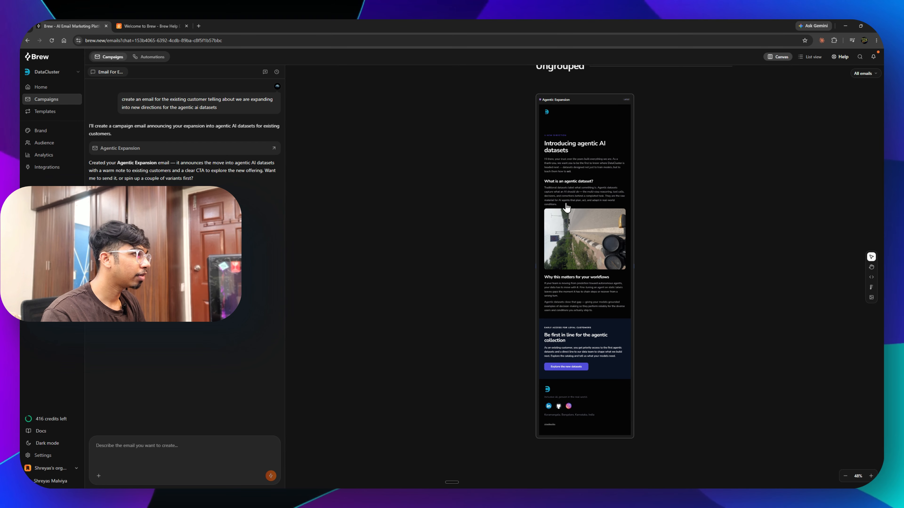
# Step: Inspect the form for importing an HTML email, and check the list view of the emails before returning to the canvas view
pyautogui.click(871, 266)
pyautogui.moveTo(709, 281); pyautogui.dragTo(622, 278)
pyautogui.click(870, 277)
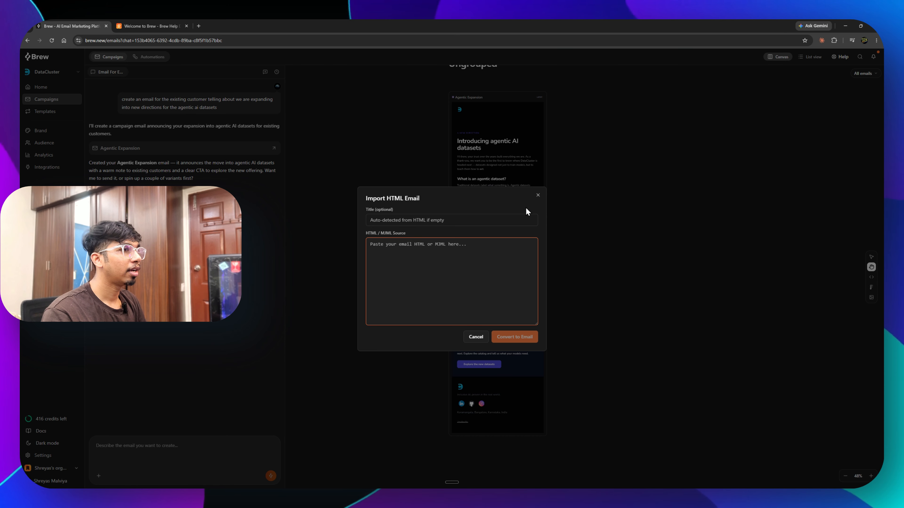
pyautogui.click(537, 196)
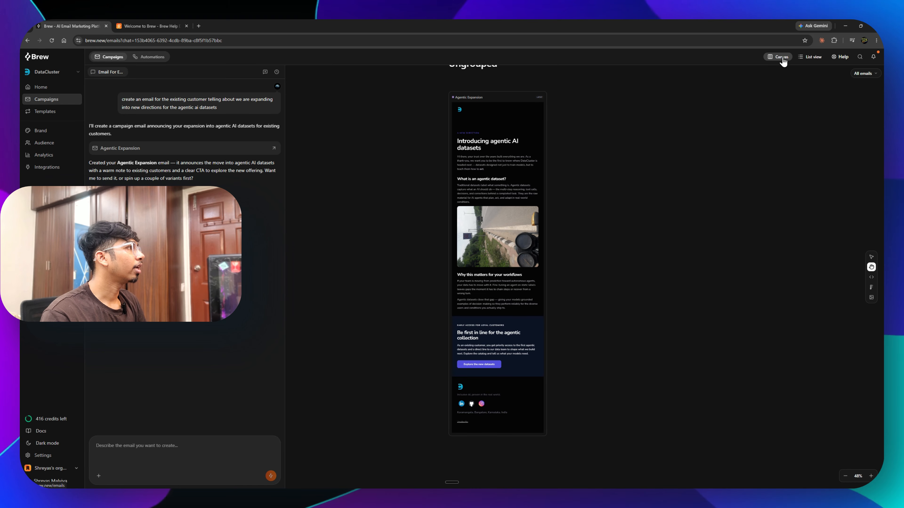
pyautogui.click(804, 57)
pyautogui.click(777, 57)
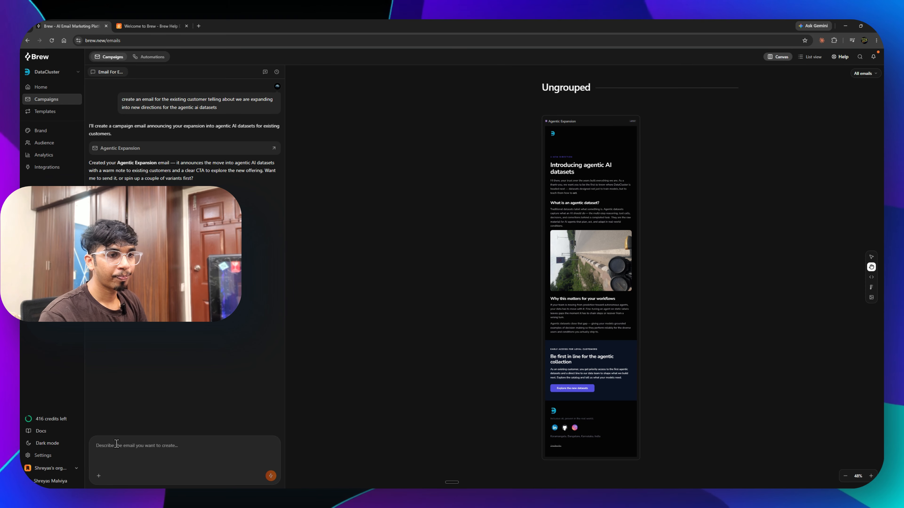
# Step: Ask the AI assistant to "change the images into generated images for the agentic ai datasets"
pyautogui.write('change the images into generated images for the agentic ai datasets')
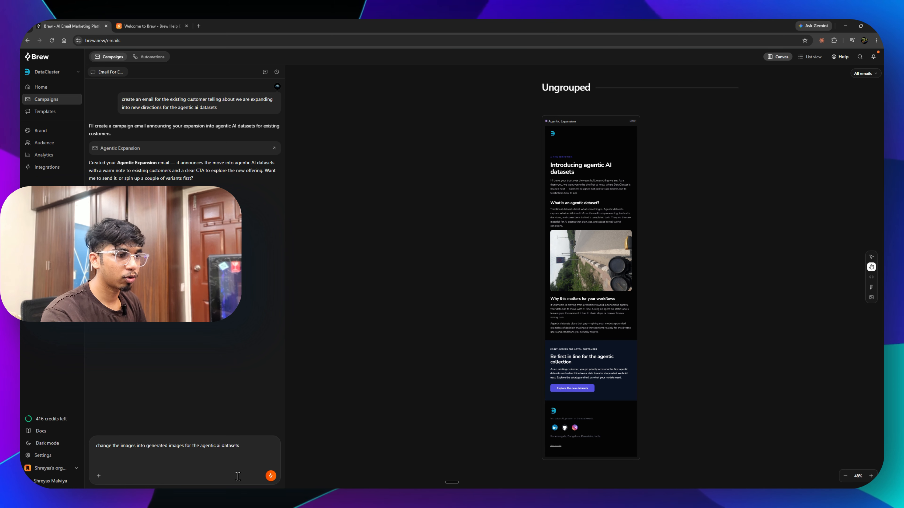
pyautogui.click(270, 476)
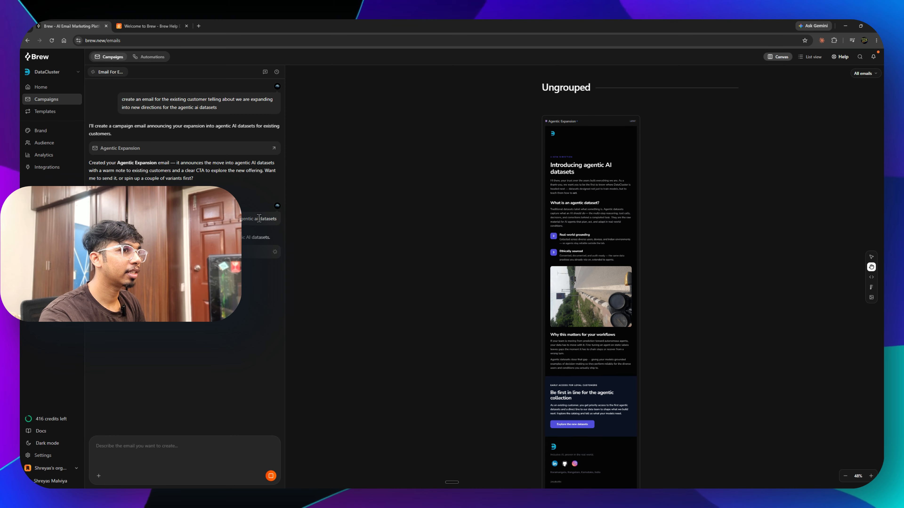
pyautogui.scroll(-2, 560, 285)
pyautogui.scroll(4, 562, 283)
pyautogui.scroll(-2, 591, 274)
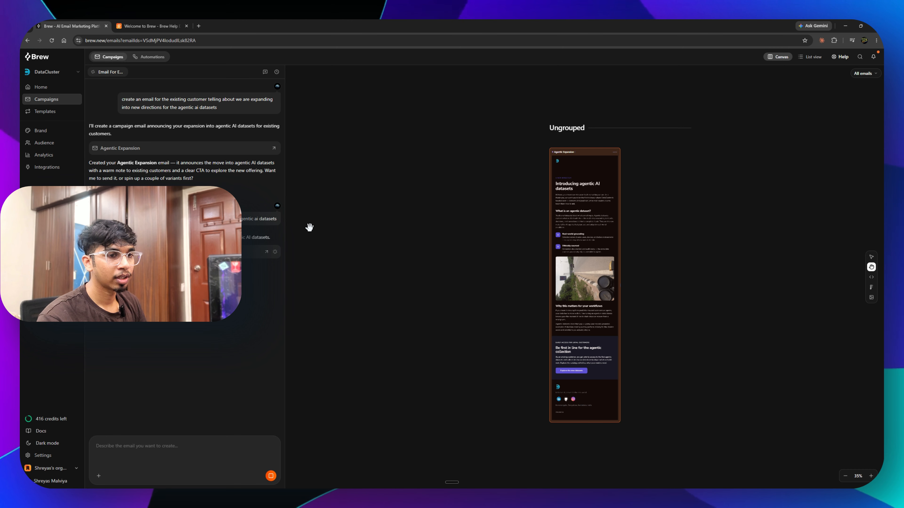
# Step: Review the remaining credits and sends on the billing page and compare the paid plans' prices and email allowances
pyautogui.click(41, 424)
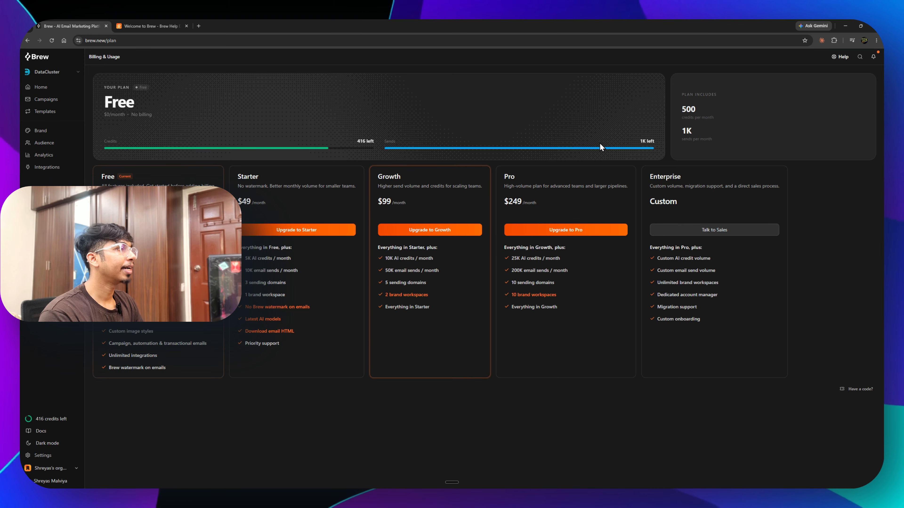
pyautogui.click(648, 142)
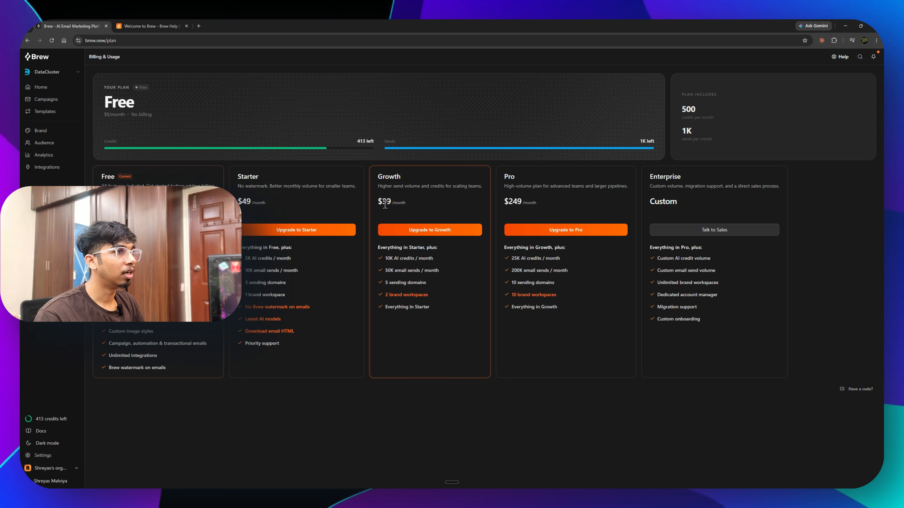
pyautogui.click(509, 200)
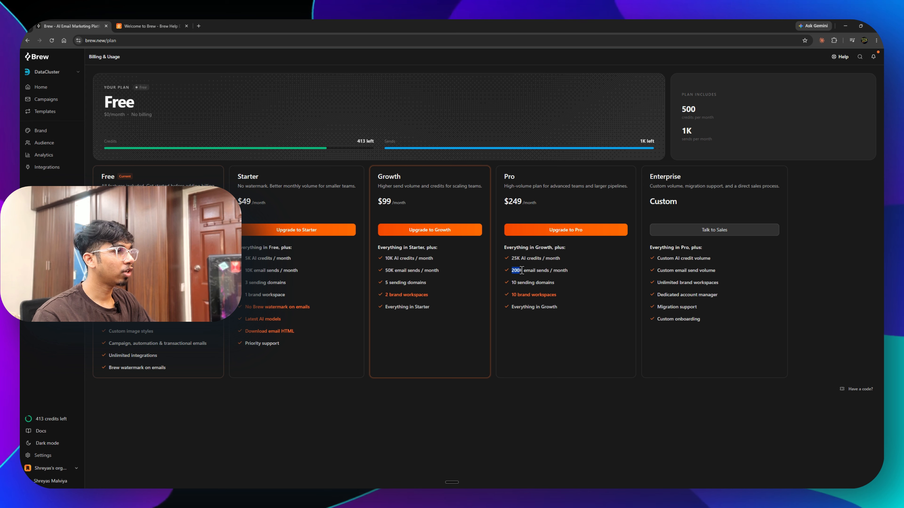
pyautogui.moveTo(522, 270); pyautogui.dragTo(550, 273)
pyautogui.click(575, 272)
pyautogui.click(567, 272)
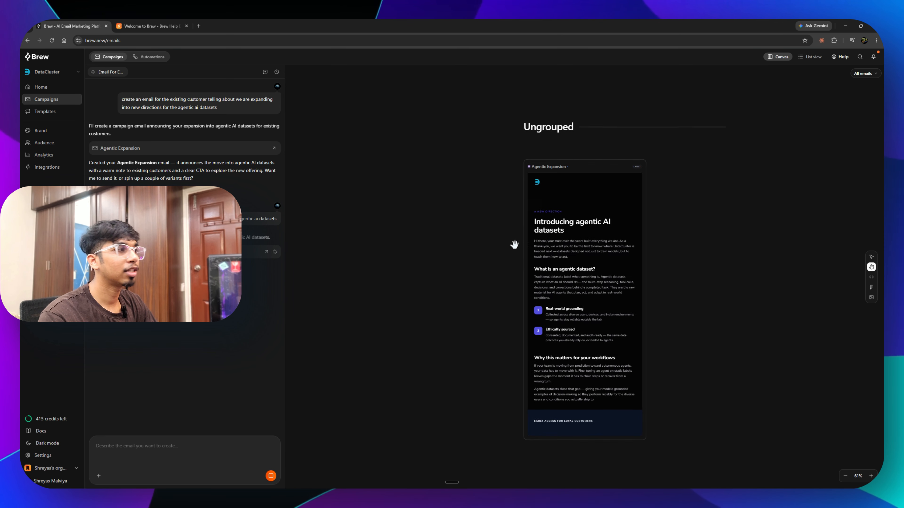
# Step: Examine the regenerated Agentic Expansion email on the campaign canvas, including its new image, call to action and footer
pyautogui.scroll(-3, 533, 289)
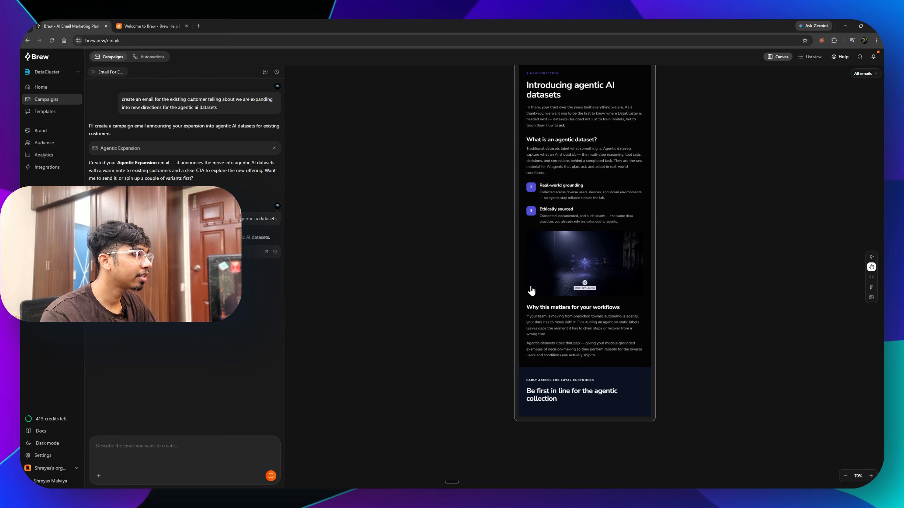
pyautogui.scroll(3, 541, 267)
pyautogui.scroll(-3, 562, 342)
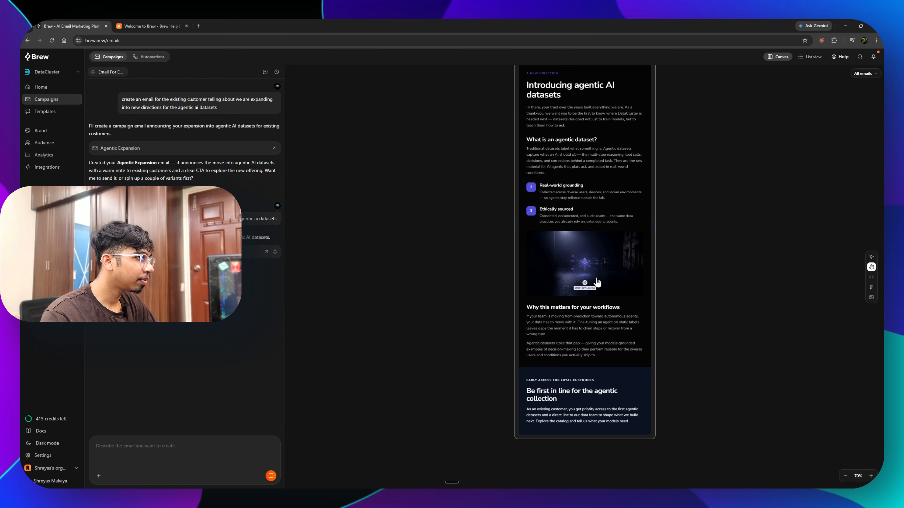
pyautogui.scroll(-3, 580, 271)
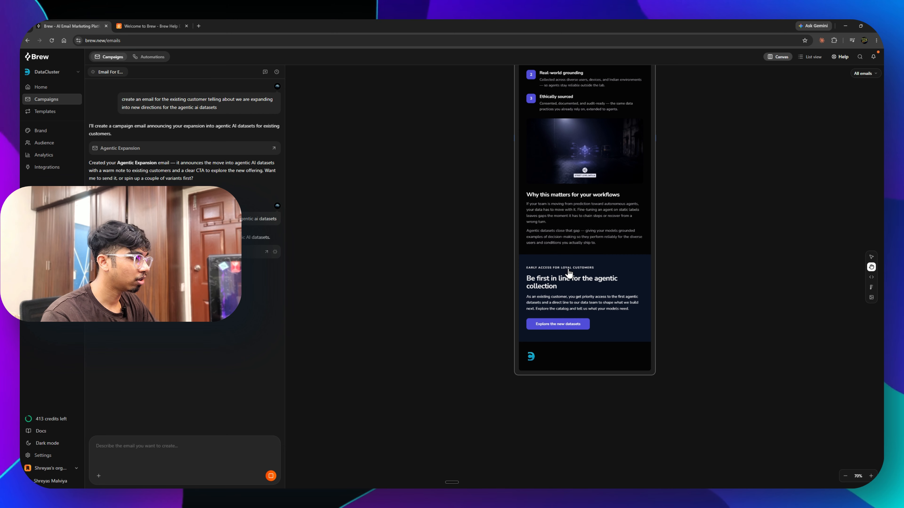
pyautogui.scroll(3, 567, 270)
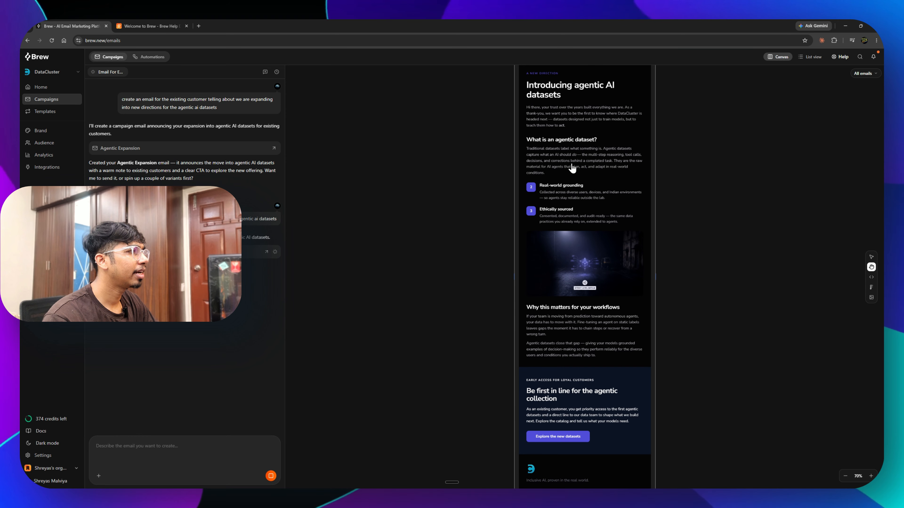
pyautogui.scroll(-3, 571, 167)
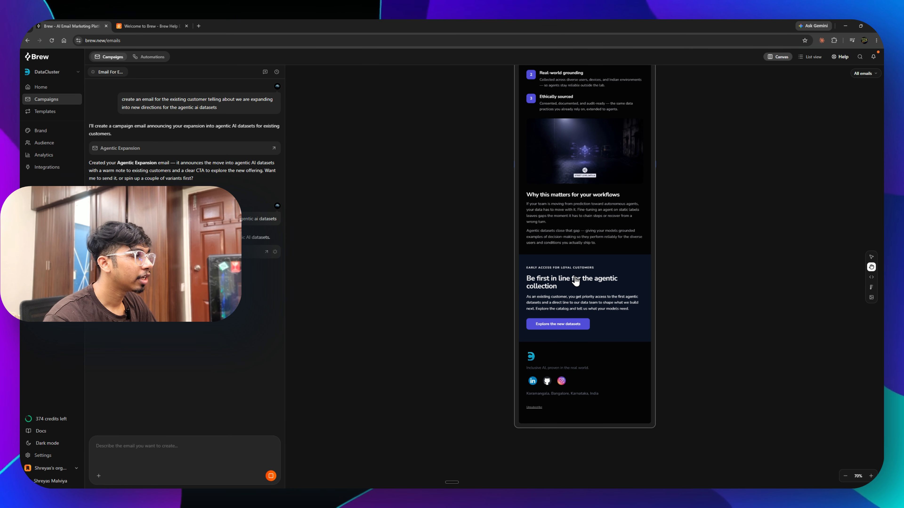
pyautogui.scroll(3, 541, 234)
# Step: Preview the Agentic Expansion email in the mobile layout, and switch it back to the desktop layout
pyautogui.click(526, 223)
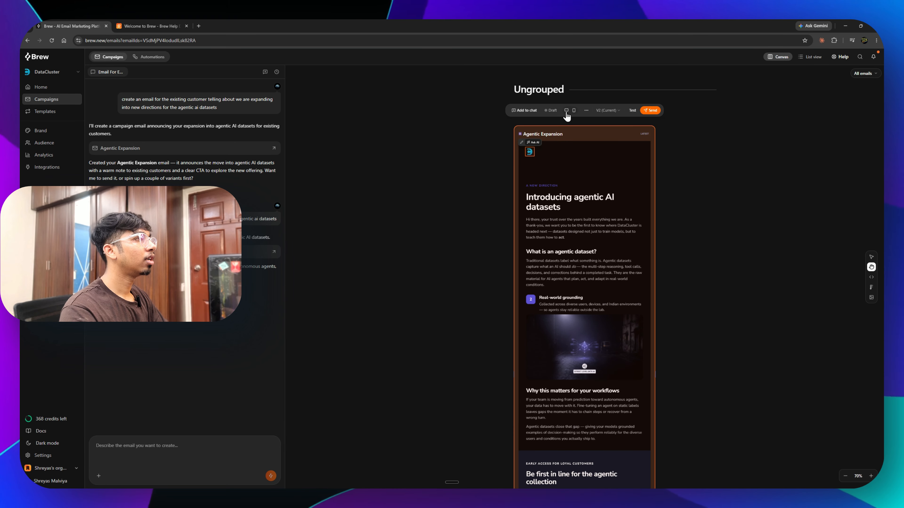
pyautogui.click(572, 112)
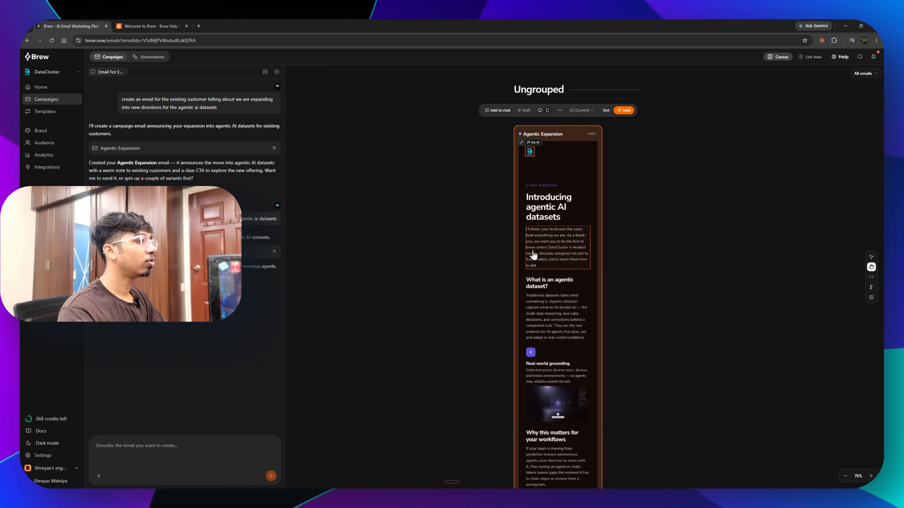
pyautogui.scroll(-5, 533, 255)
pyautogui.scroll(8, 539, 231)
pyautogui.click(539, 224)
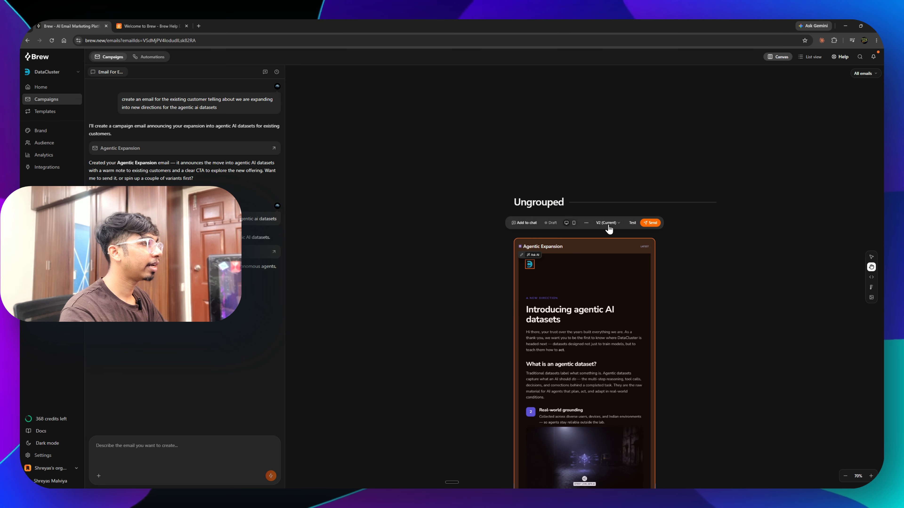
# Step: Check the available versions of the Agentic Expansion email and its additional actions such as Clone and Add to Templates
pyautogui.click(605, 223)
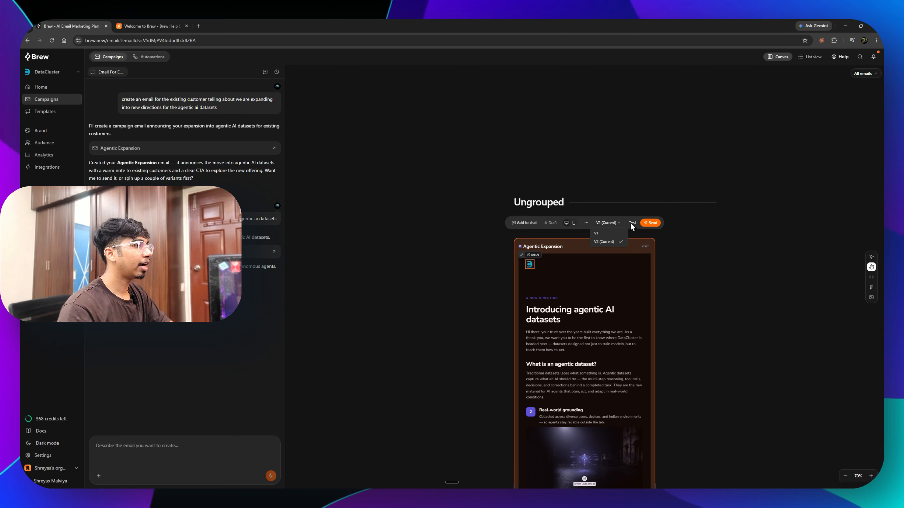
pyautogui.click(586, 223)
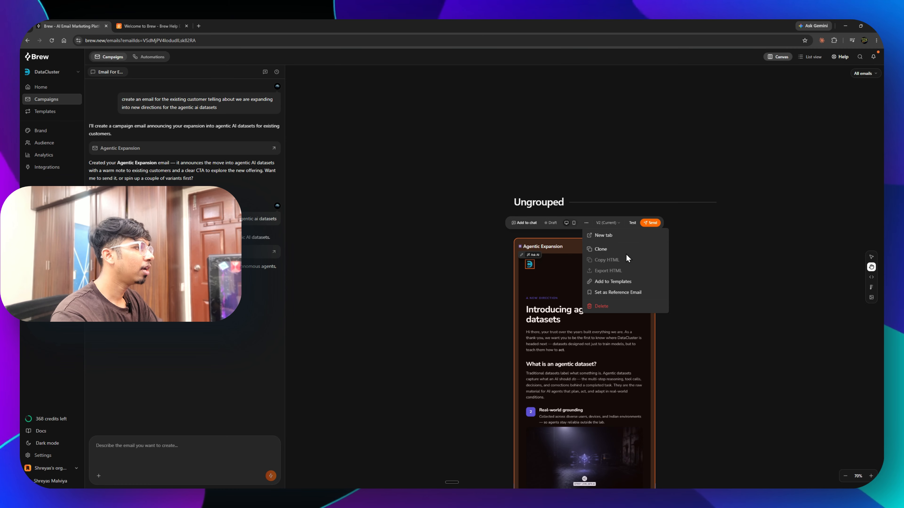
pyautogui.moveTo(504, 227); pyautogui.dragTo(504, 221)
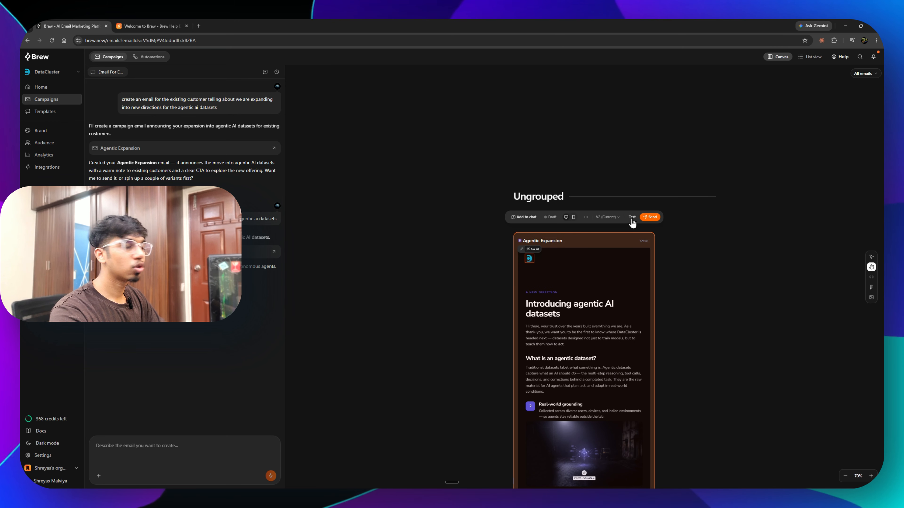
# Step: Send a preview of the Agentic Expansion email to the prefilled e-mail address
pyautogui.click(632, 218)
pyautogui.click(432, 260)
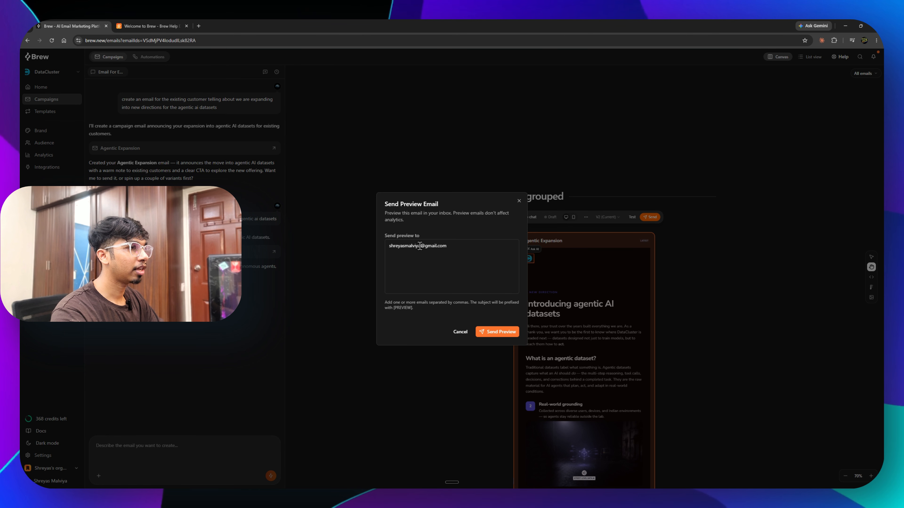
pyautogui.click(509, 332)
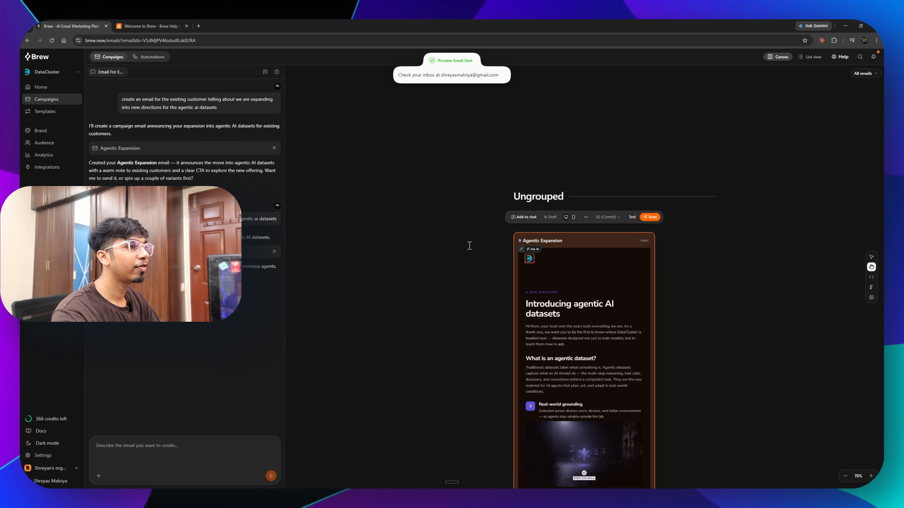
# Step: Open the received preview email in Gmail and check its subject, logo and "Introducing agentic AI datasets" heading
pyautogui.click(198, 26)
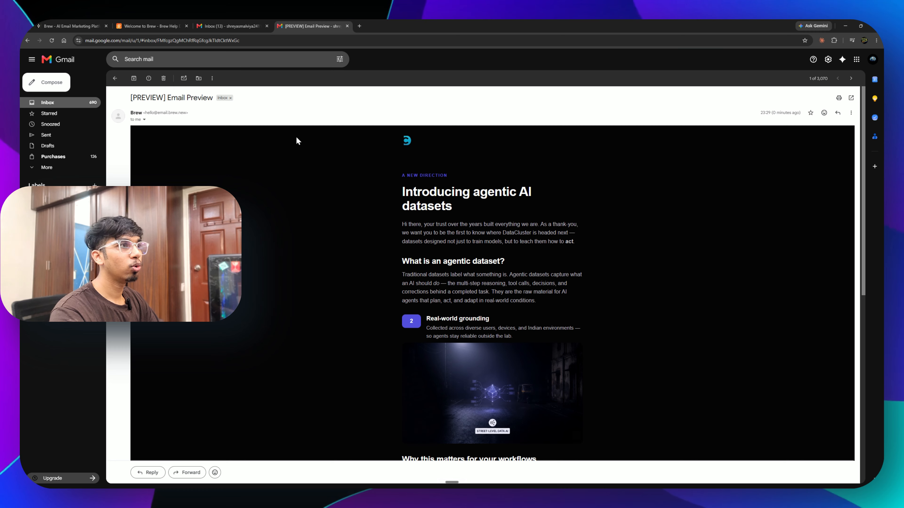
pyautogui.moveTo(135, 96); pyautogui.dragTo(190, 97)
pyautogui.click(242, 137)
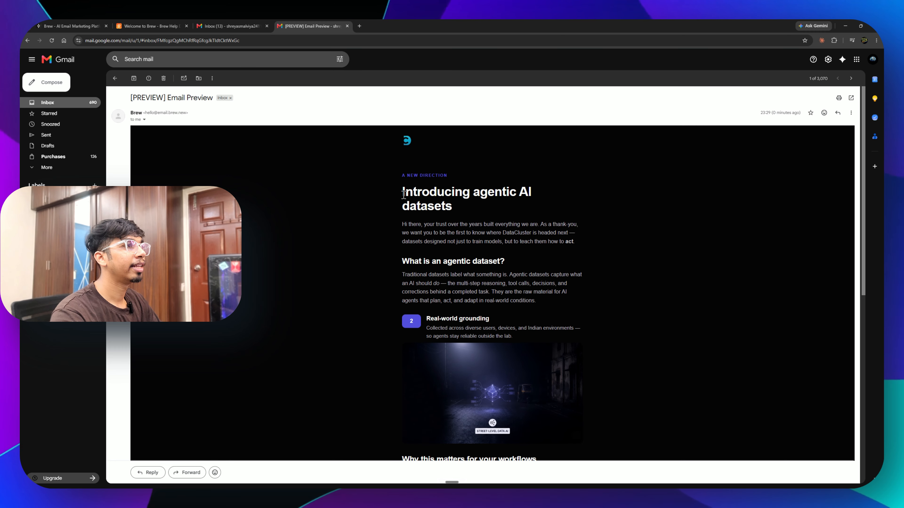
pyautogui.moveTo(395, 175); pyautogui.dragTo(471, 181)
pyautogui.moveTo(399, 194); pyautogui.dragTo(475, 209)
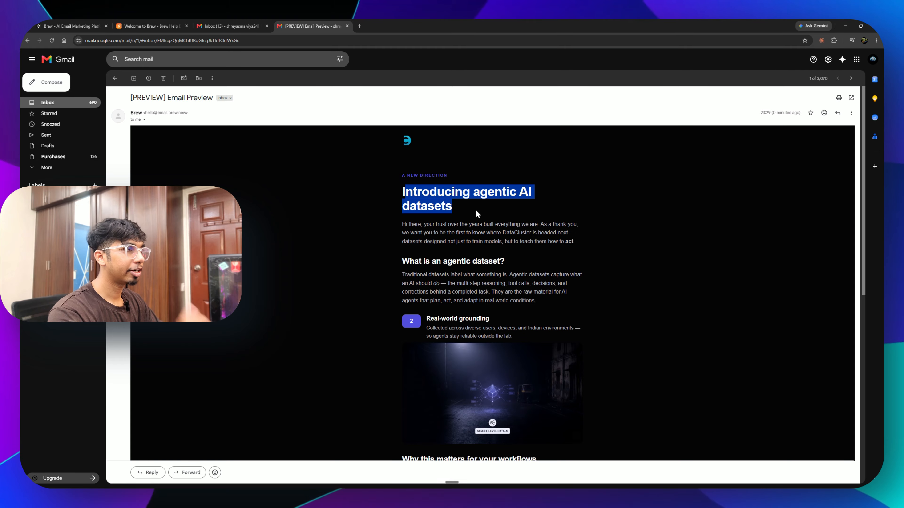
pyautogui.click(442, 139)
pyautogui.moveTo(398, 138); pyautogui.dragTo(417, 142)
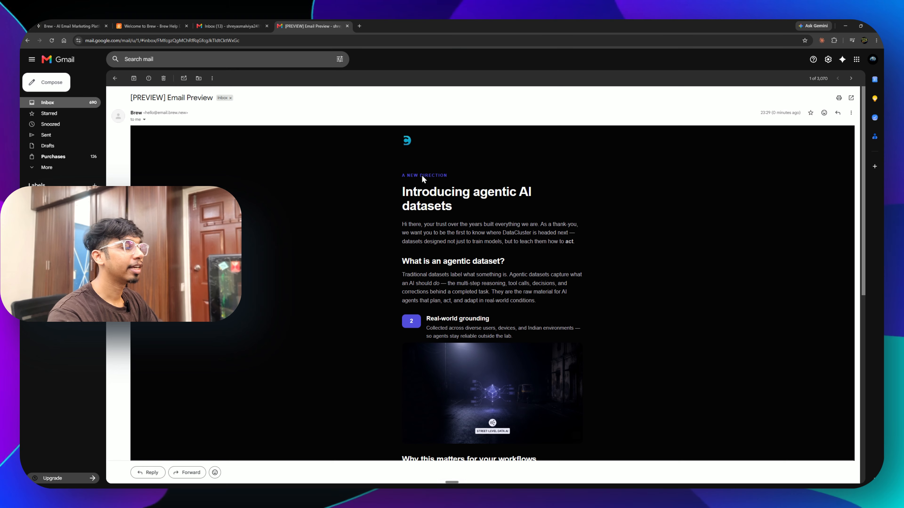
# Step: Examine the generated image at full size and the rest of the preview email down to its footer
pyautogui.scroll(-6, 422, 174)
pyautogui.scroll(3, 506, 306)
pyautogui.click(508, 313)
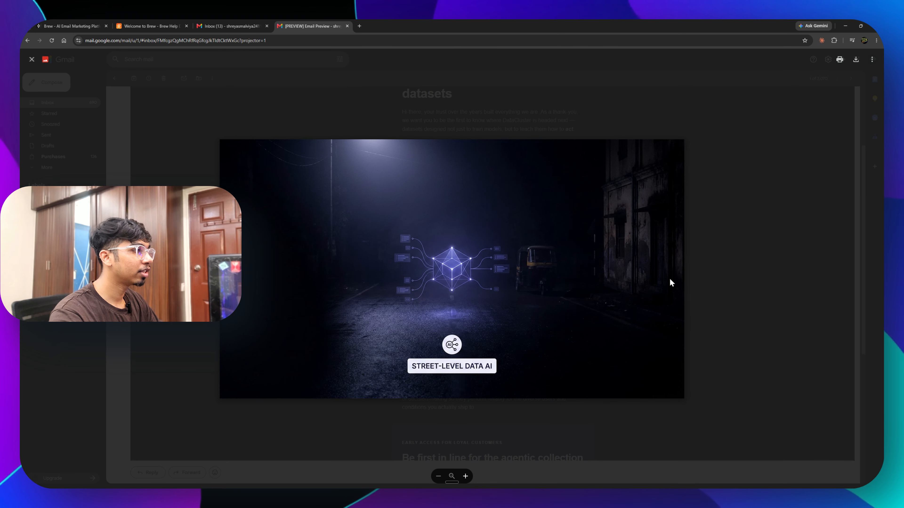
pyautogui.press('Escape')
pyautogui.scroll(-1, 495, 319)
pyautogui.scroll(-6, 494, 319)
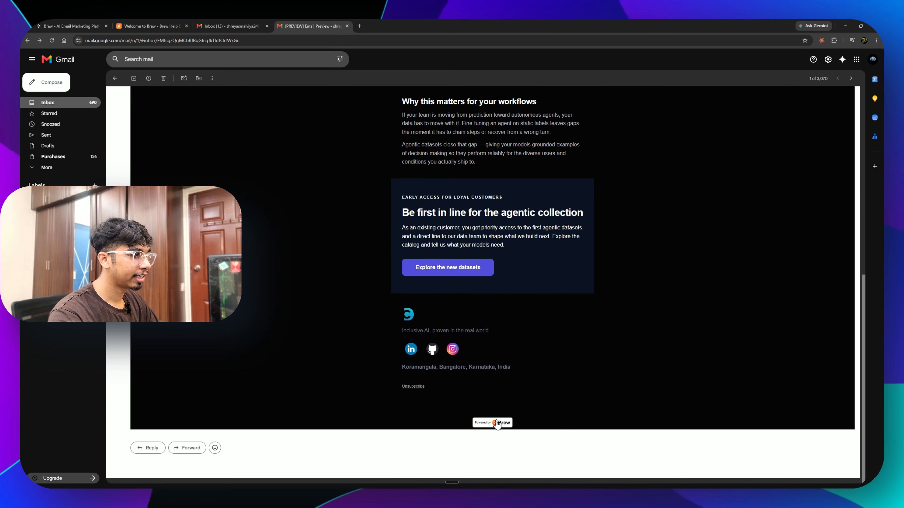
pyautogui.scroll(11, 498, 429)
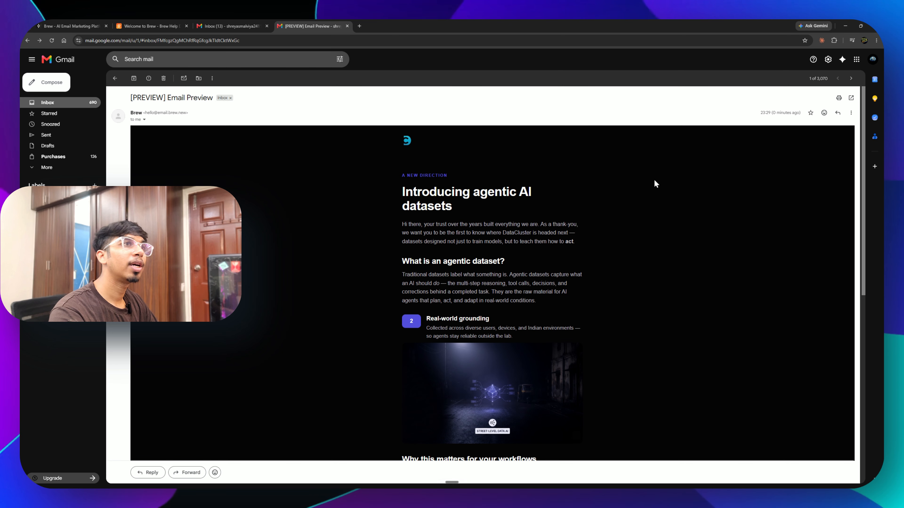
# Step: Return to Brew and open the send settings for the Agentic Expansion email, choosing to send it via Brew
pyautogui.click(71, 26)
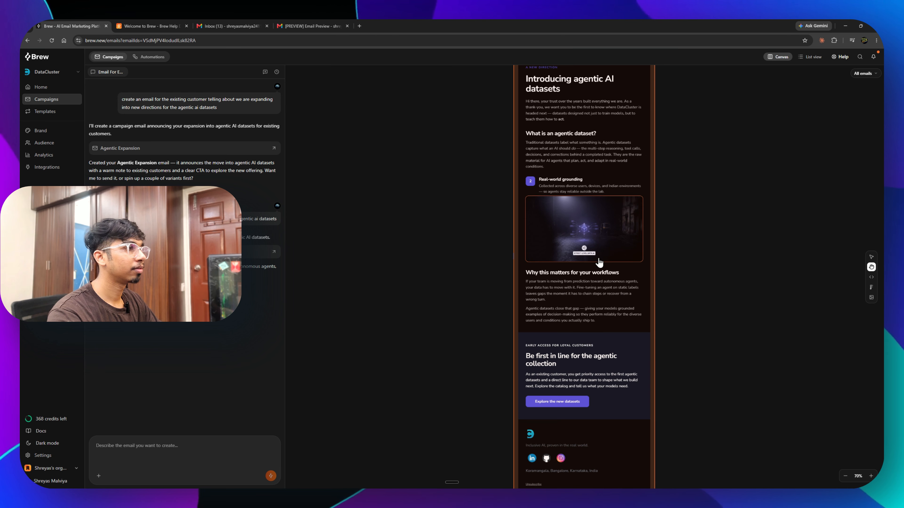
pyautogui.scroll(6, 598, 262)
pyautogui.click(647, 218)
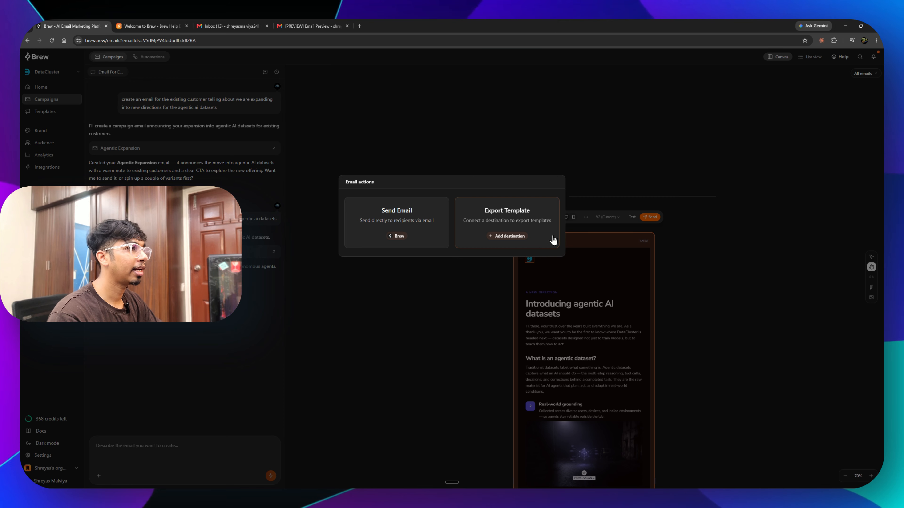
pyautogui.click(397, 236)
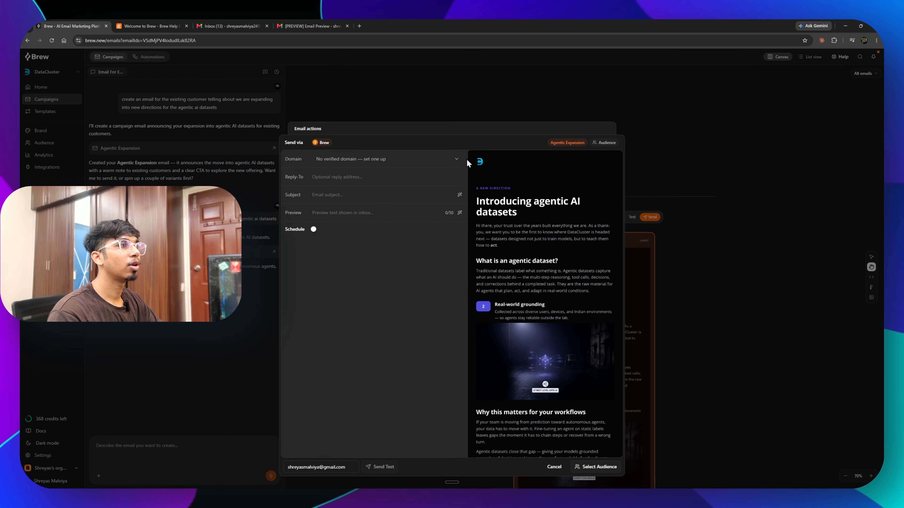
# Step: Inspect the sending domain options in the email's send settings
pyautogui.click(437, 162)
pyautogui.click(344, 178)
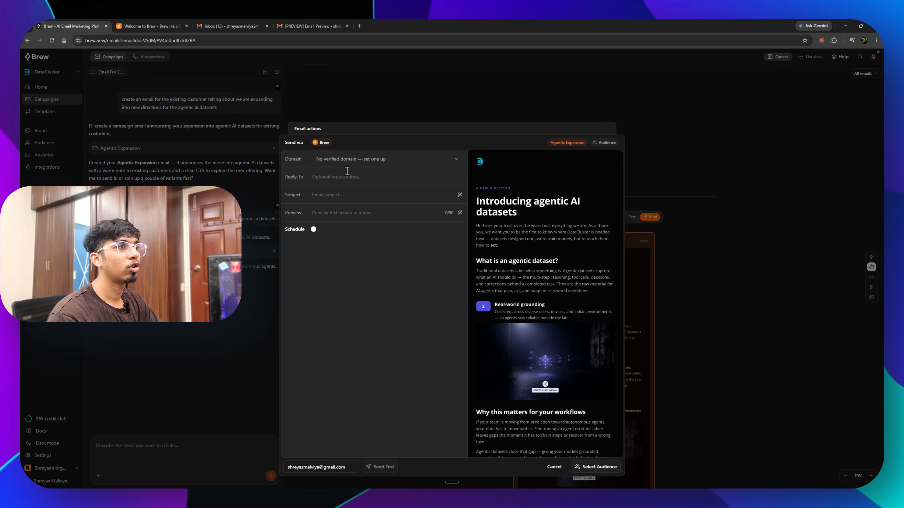
pyautogui.click(366, 164)
pyautogui.click(343, 141)
pyautogui.click(354, 158)
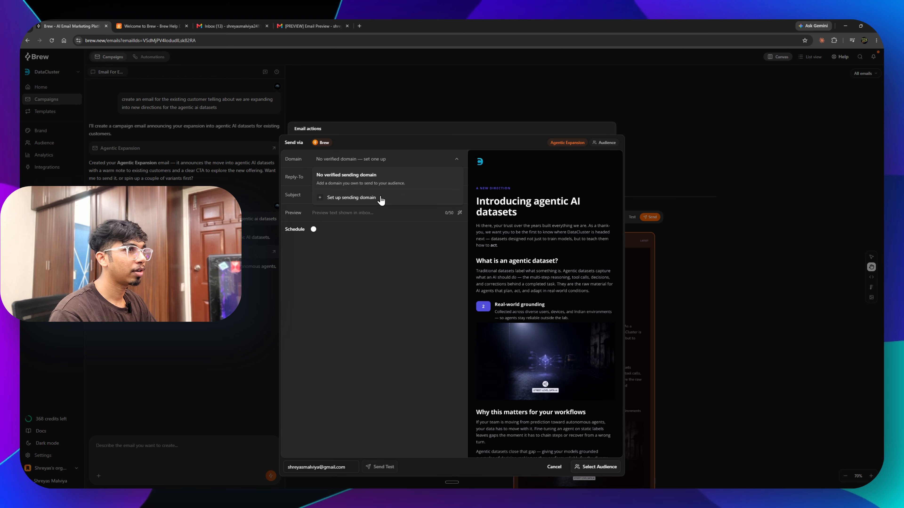
# Step: Examine the reply-to, subject and preview text fields in the send settings and the email preview down to its footer
pyautogui.click(336, 182)
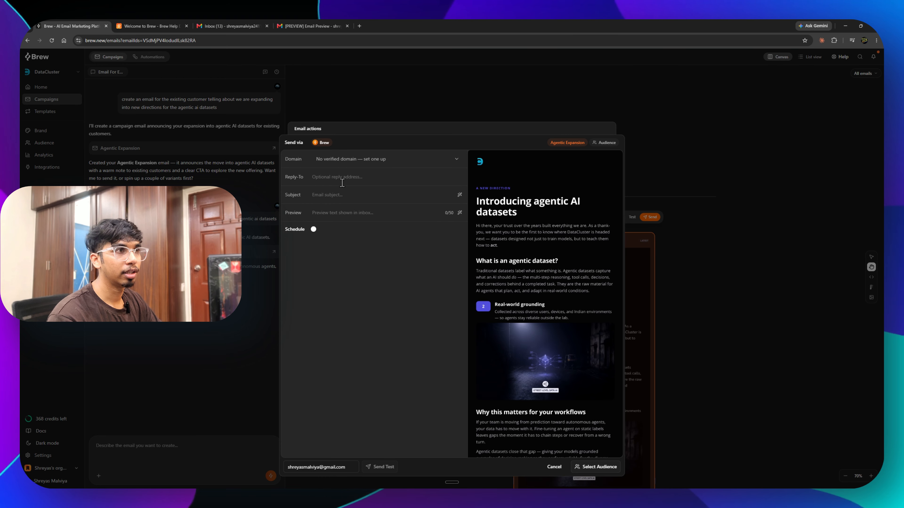
pyautogui.click(324, 195)
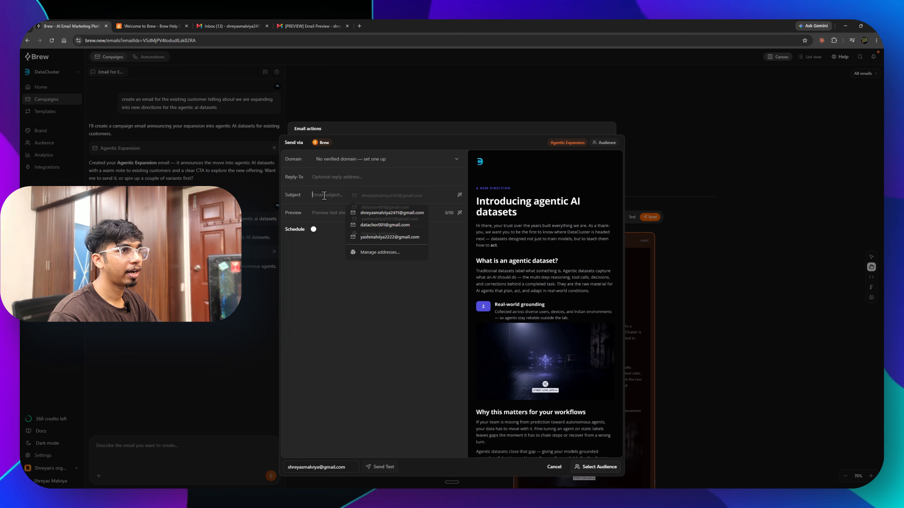
pyautogui.click(319, 212)
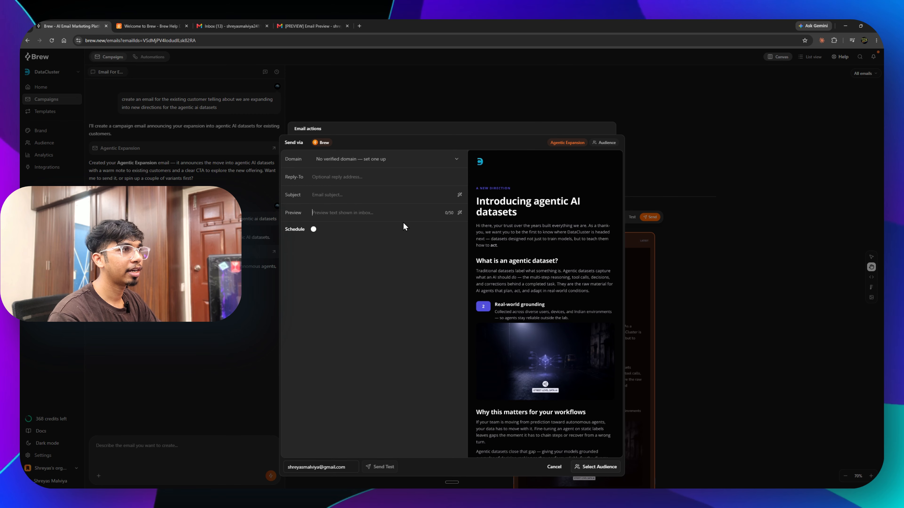
pyautogui.scroll(-5, 546, 261)
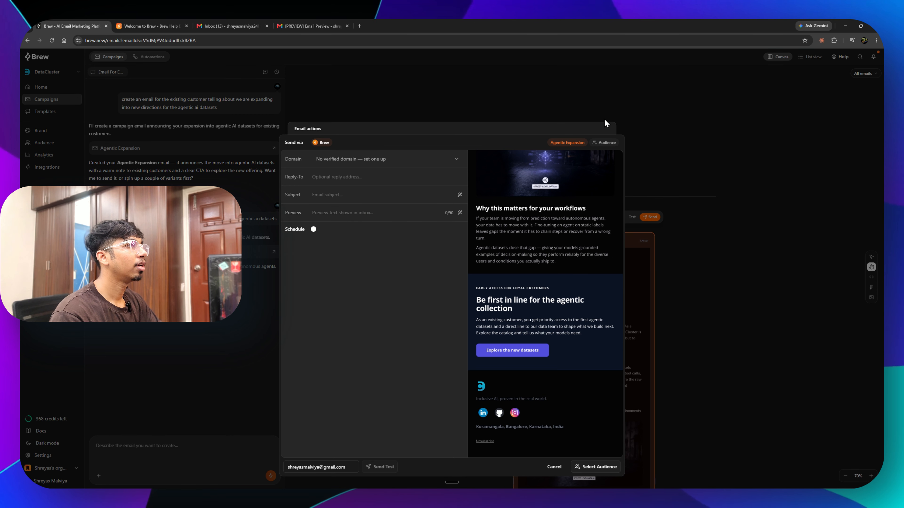
# Step: Check the audience options for sending the Agentic Expansion email, including contact import and segment creation, and return to the email preview
pyautogui.click(610, 144)
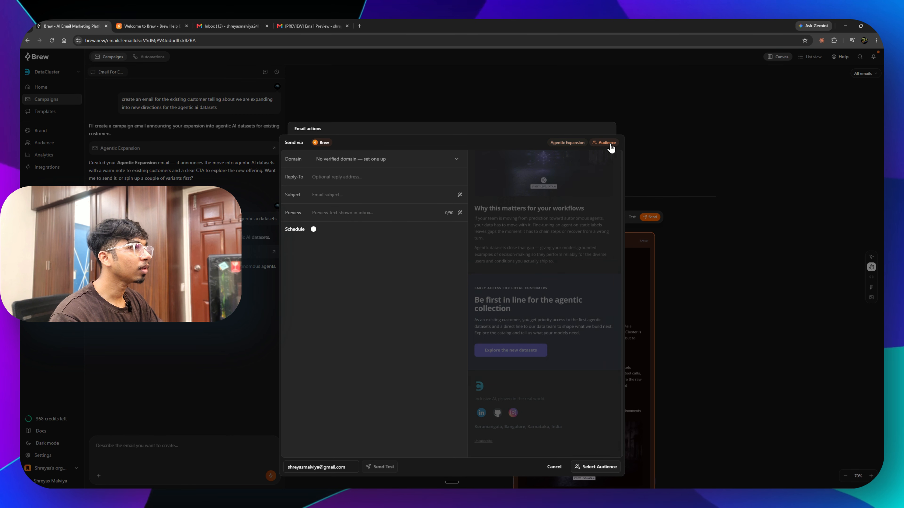
pyautogui.click(563, 144)
pyautogui.click(595, 142)
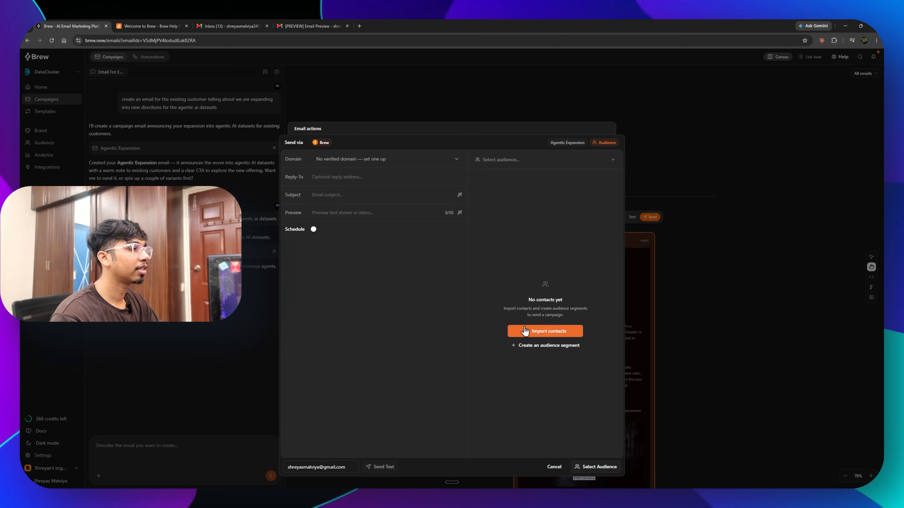
pyautogui.click(570, 144)
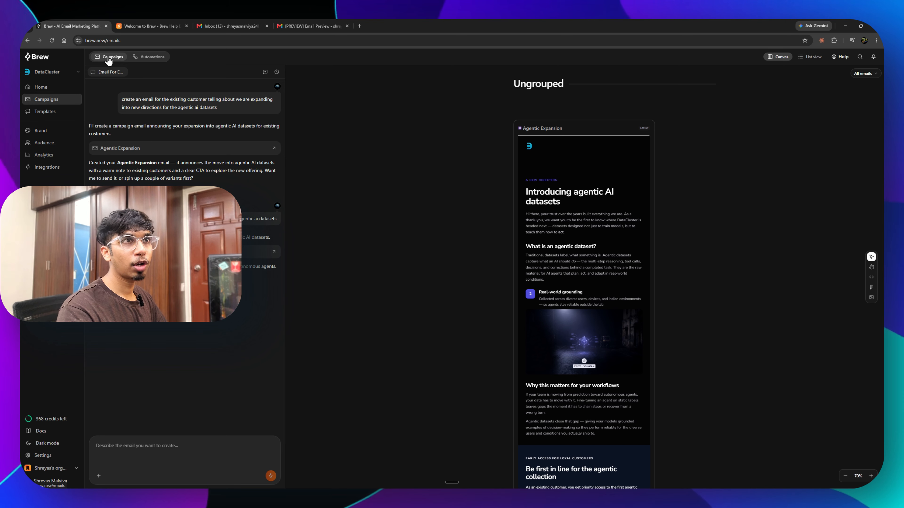
# Step: Go to the automations area and explore creating an automation started by a Custom HTTP trigger
pyautogui.click(159, 58)
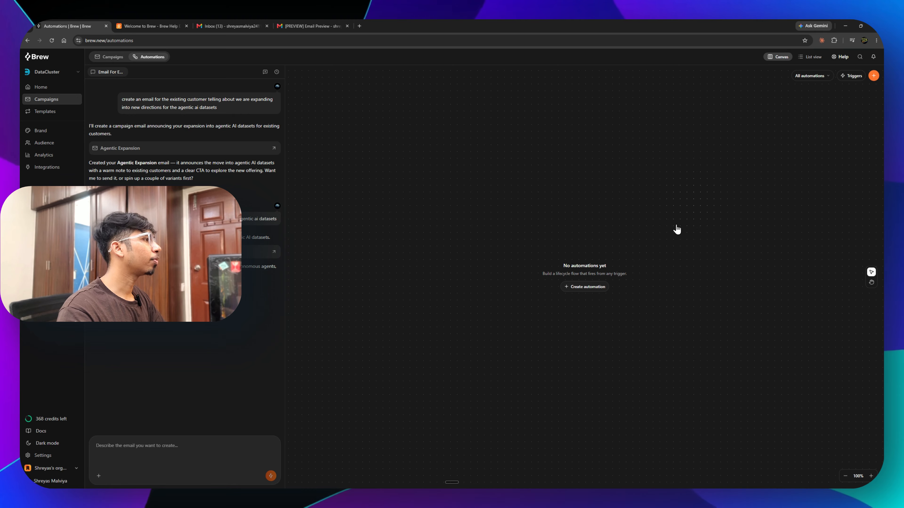
pyautogui.click(569, 287)
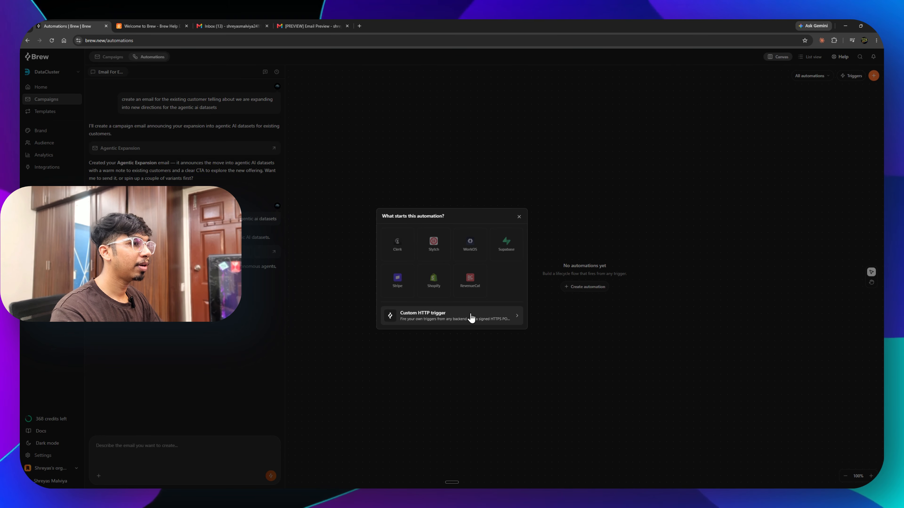
pyautogui.click(476, 320)
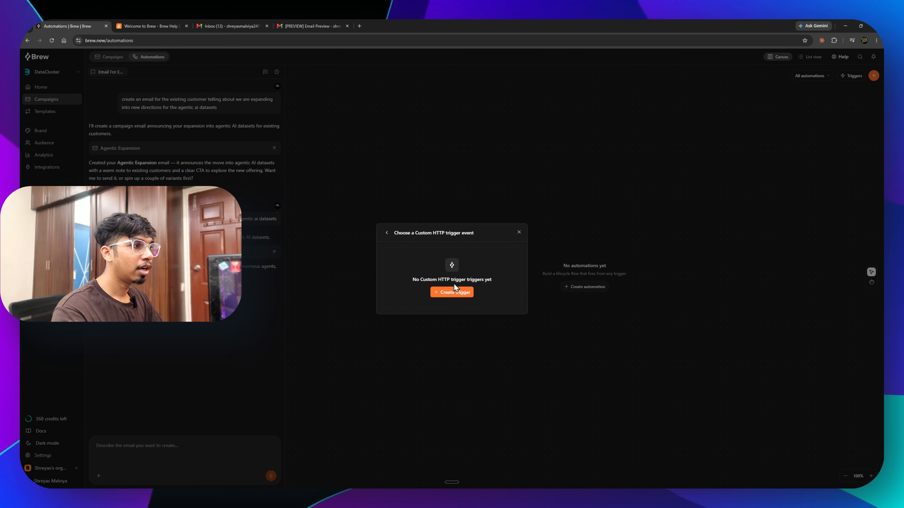
pyautogui.click(457, 295)
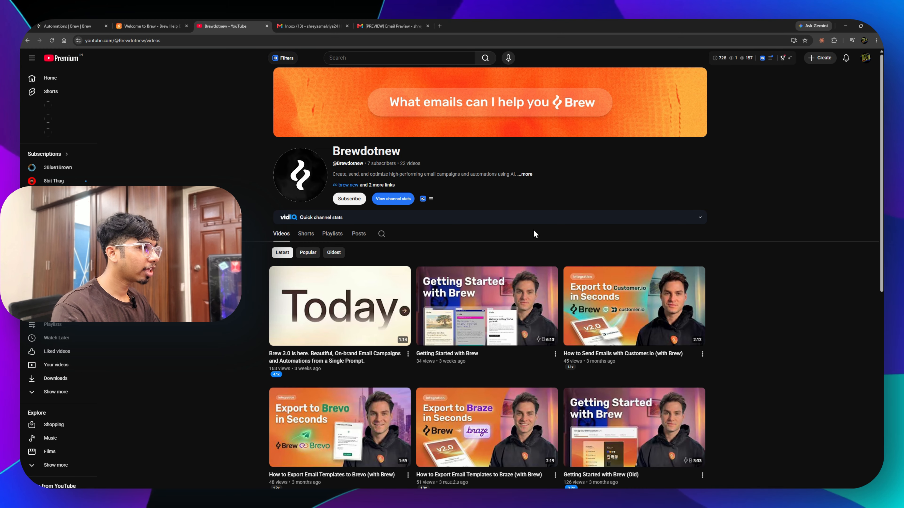
# Step: Browse the Brewdotnew YouTube channel's videos for getting-started, export and domain verification tutorials
pyautogui.scroll(-3, 419, 224)
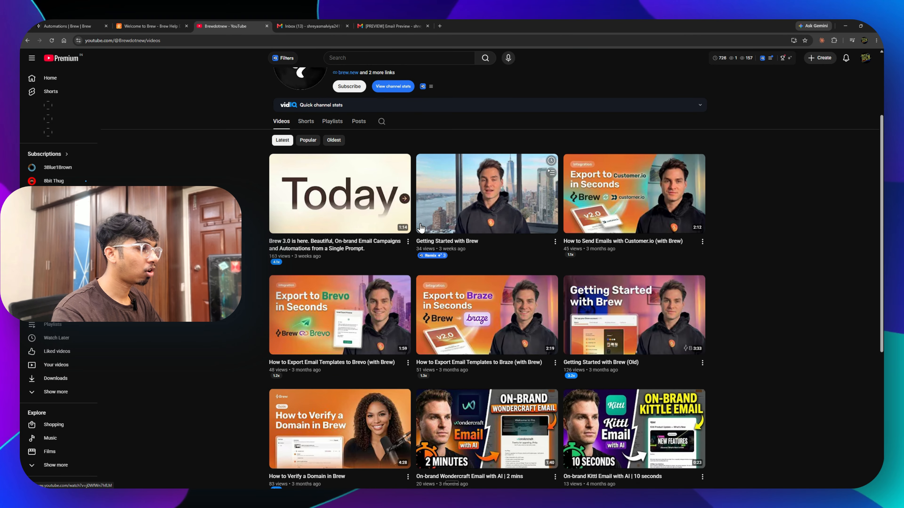
pyautogui.scroll(-6, 420, 228)
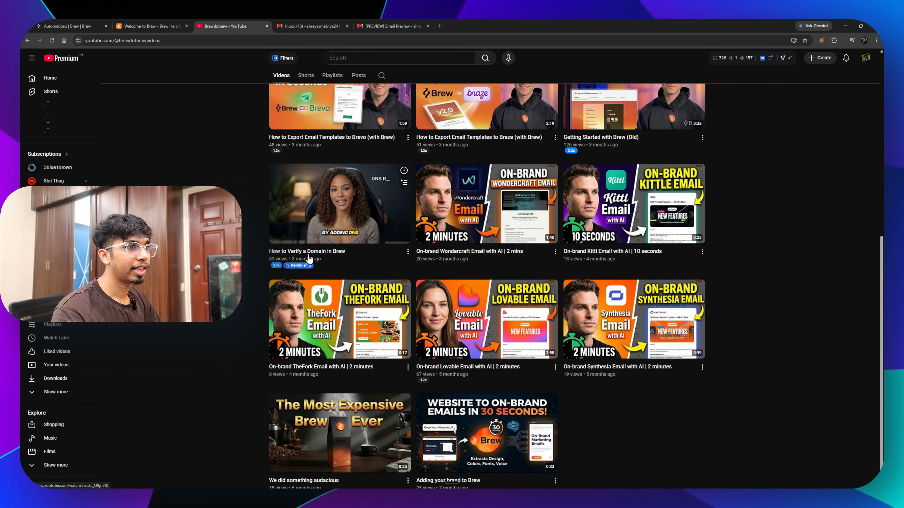
pyautogui.scroll(3, 516, 204)
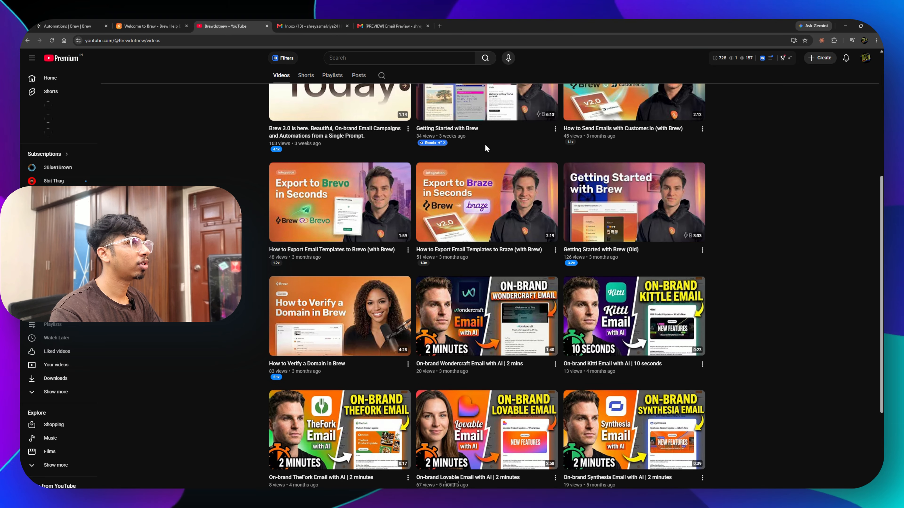
pyautogui.scroll(3, 480, 243)
pyautogui.scroll(-5, 480, 266)
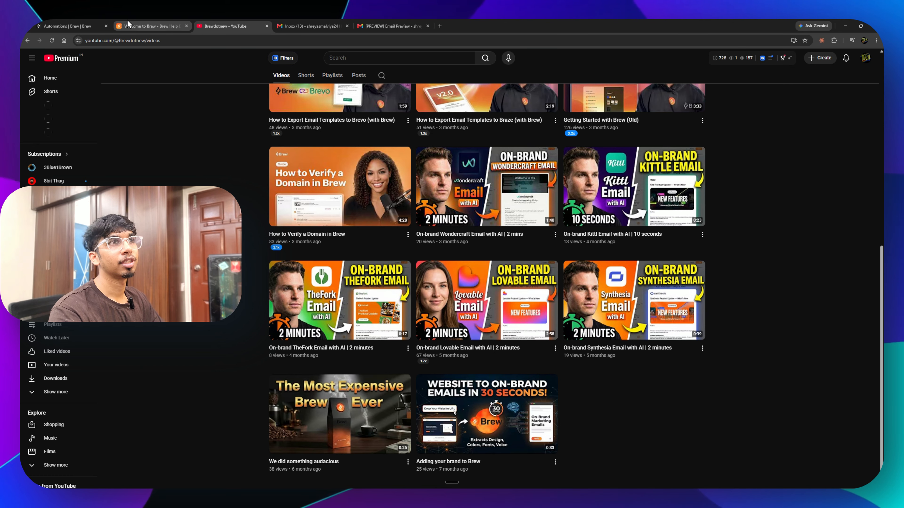
# Step: Return to Brew's automations, review the trigger sources offered for a new automation, and close the trigger chooser
pyautogui.click(149, 26)
pyautogui.click(86, 29)
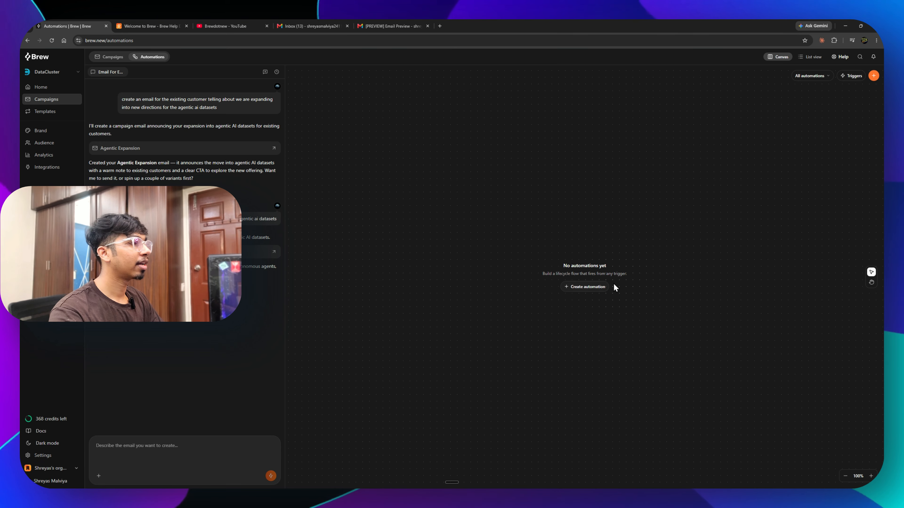
pyautogui.click(603, 287)
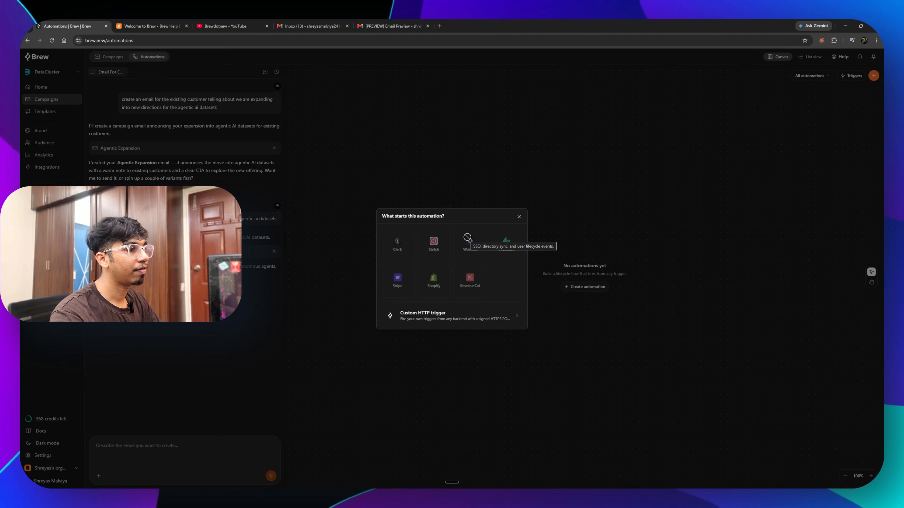
pyautogui.click(518, 217)
# Step: Review the Data Cluster brand overview, from its description through voice and positioning to contact and compliance
pyautogui.click(41, 131)
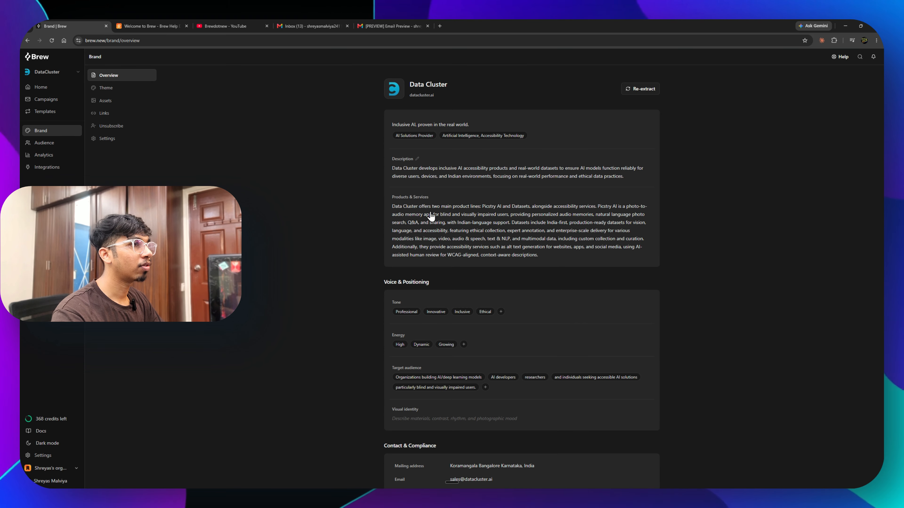
pyautogui.scroll(-2, 421, 296)
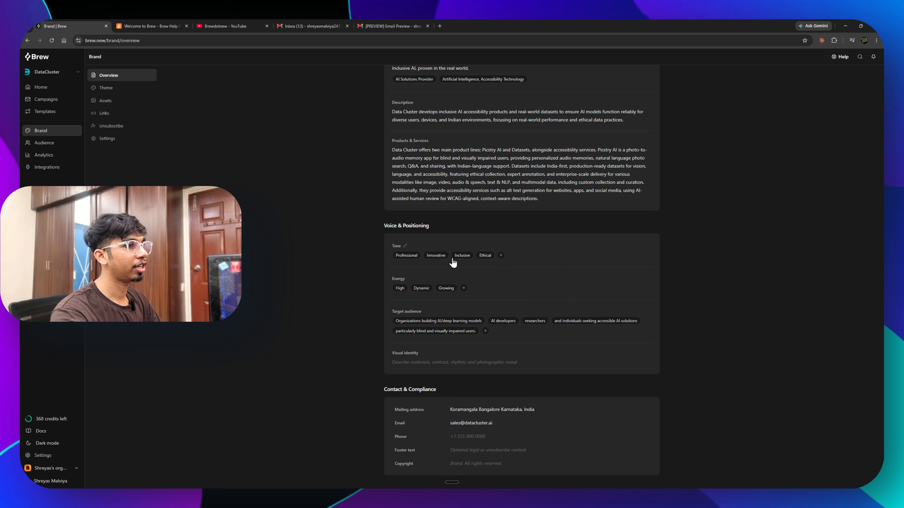
# Step: In the brand theme, change the primary button color to green and the secondary button color to pinkish red
pyautogui.click(106, 88)
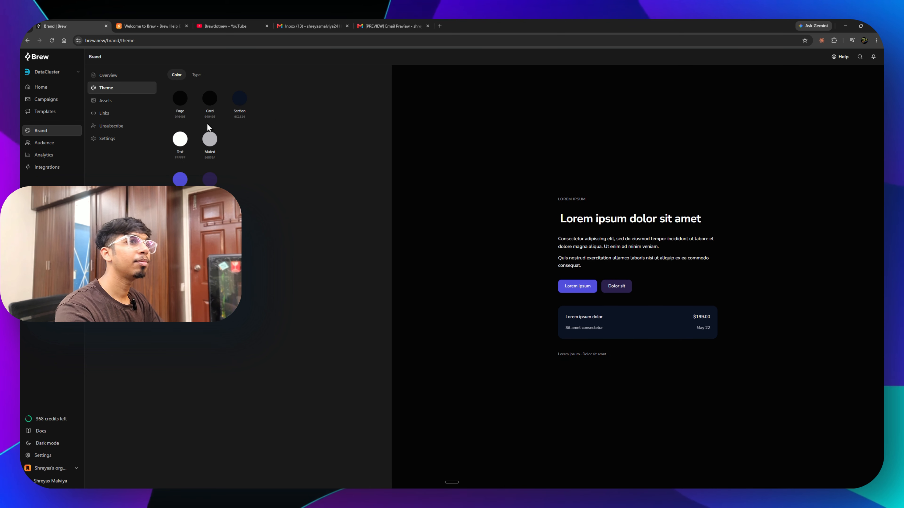
pyautogui.click(180, 180)
pyautogui.click(113, 196)
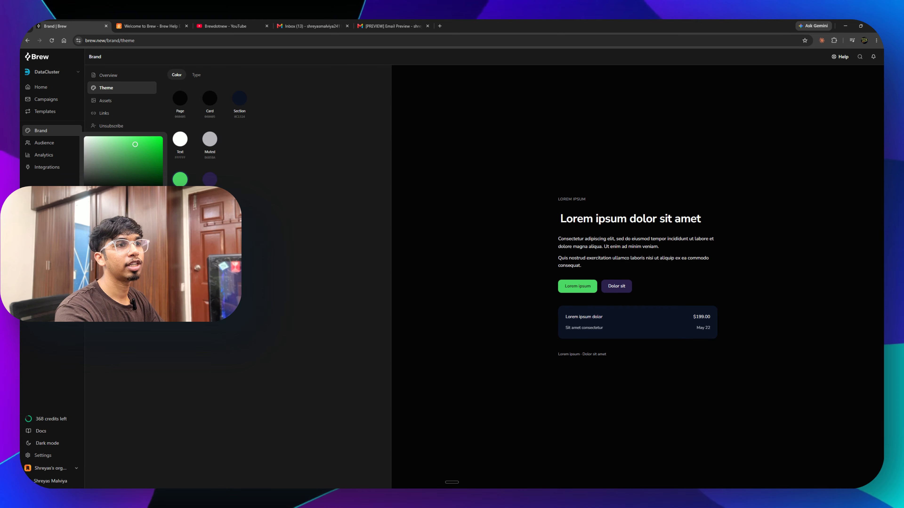
pyautogui.click(209, 180)
pyautogui.click(187, 214)
pyautogui.click(277, 203)
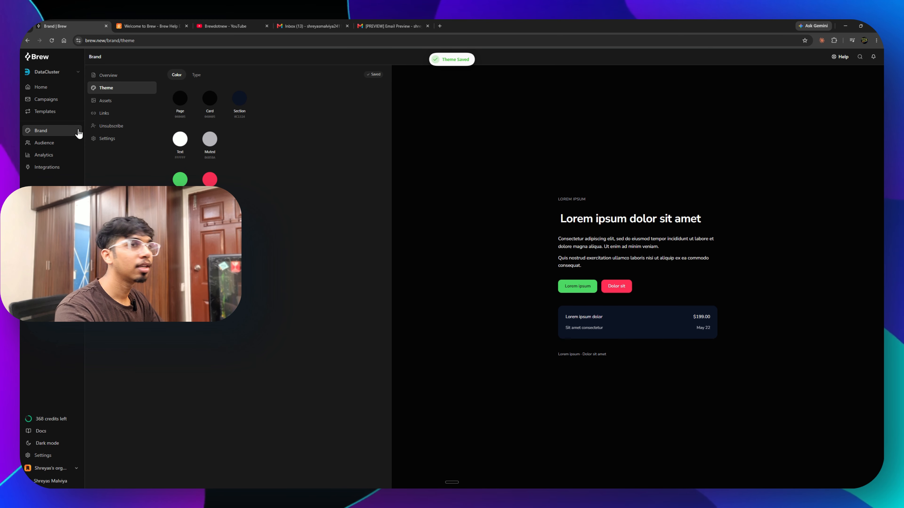
# Step: Look through the brand assets, including the logo, screenshots, OG images and brand images
pyautogui.click(106, 100)
pyautogui.scroll(-3, 391, 176)
pyautogui.scroll(-3, 392, 179)
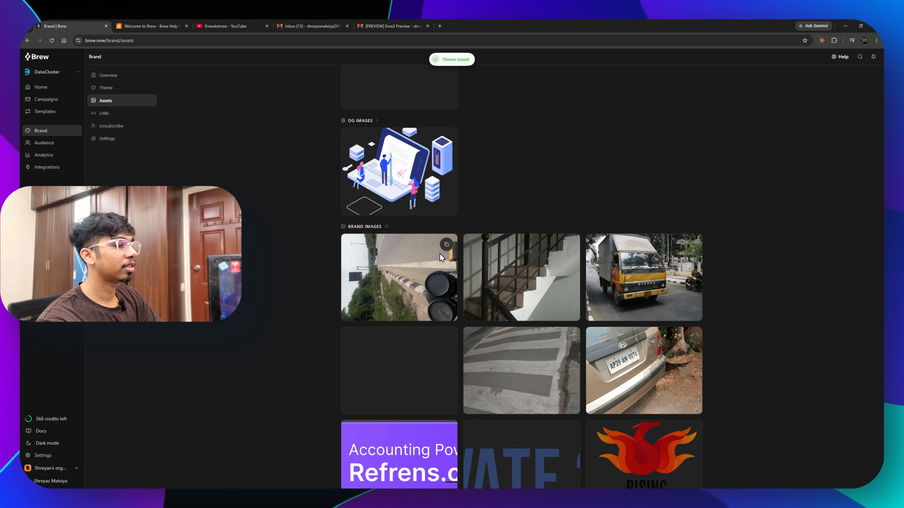
pyautogui.scroll(-6, 457, 257)
pyautogui.scroll(12, 477, 255)
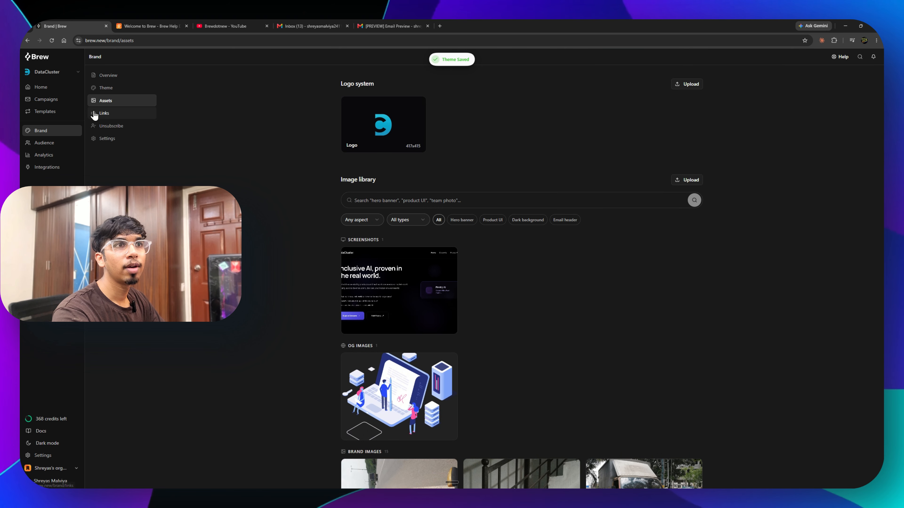
# Step: Review the brand's footer icon and social profile links, and the unsubscribe page's branding, colors, copy and reason options
pyautogui.click(103, 112)
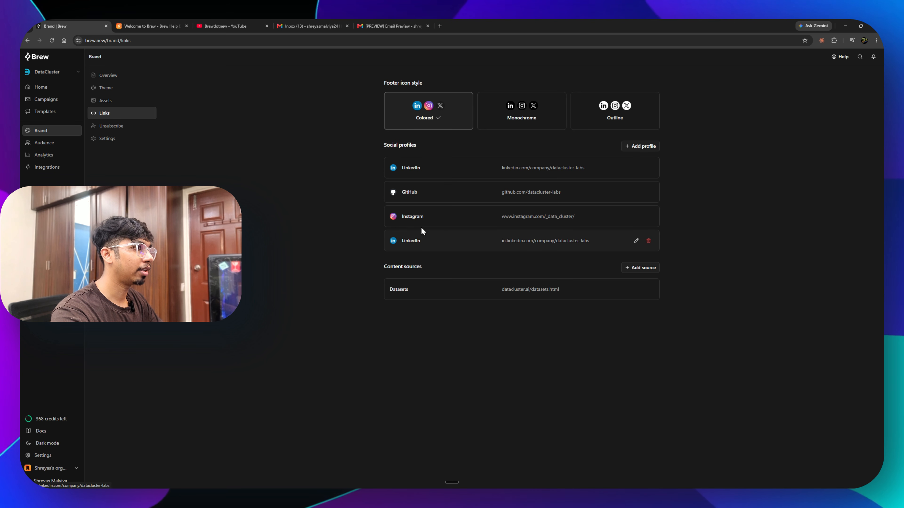
pyautogui.click(112, 125)
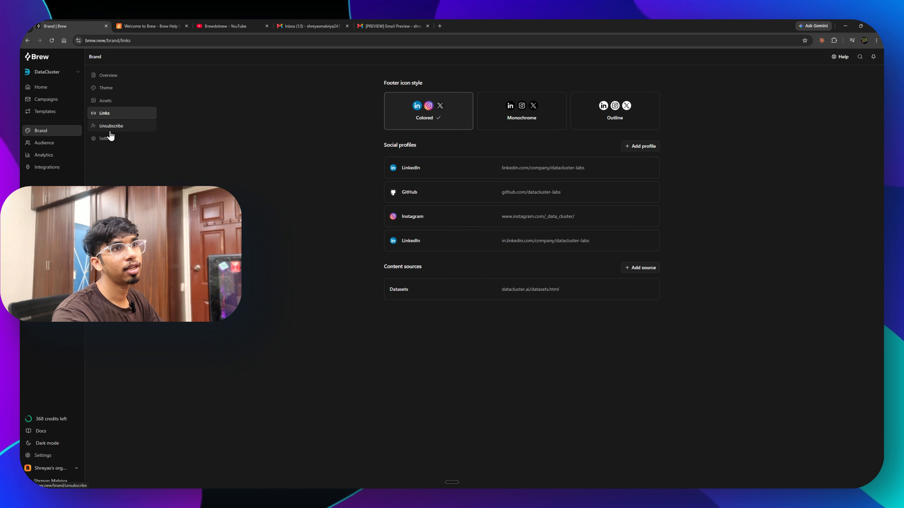
pyautogui.scroll(-6, 373, 174)
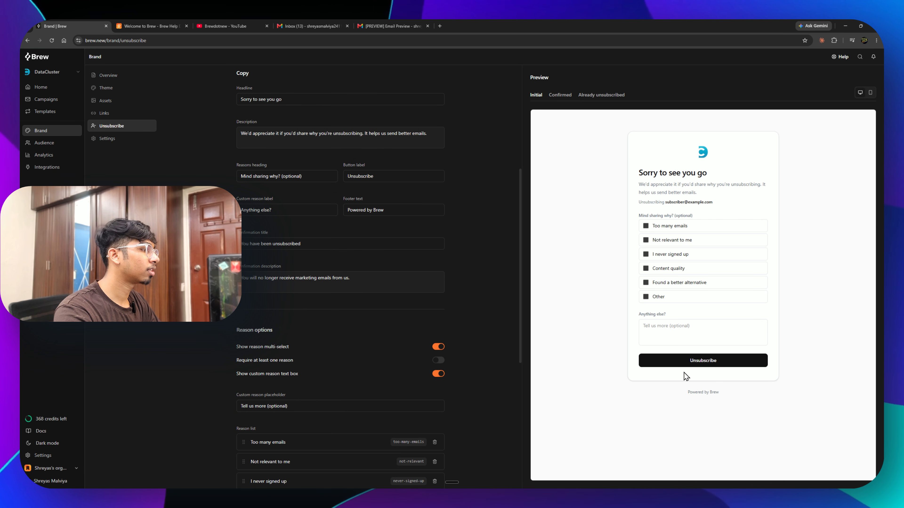
pyautogui.scroll(2, 437, 208)
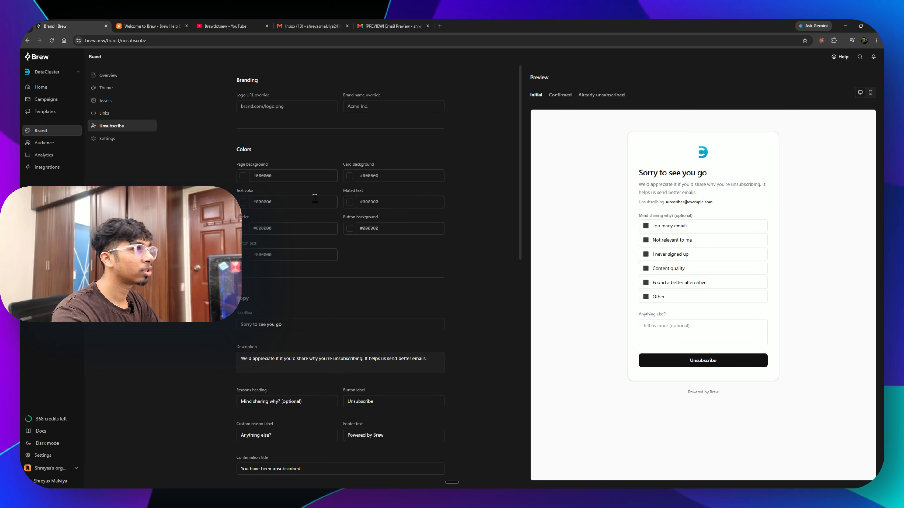
# Step: Try the Friendly tone of voice and the Custom email style in the brand's agent instructions
pyautogui.click(123, 139)
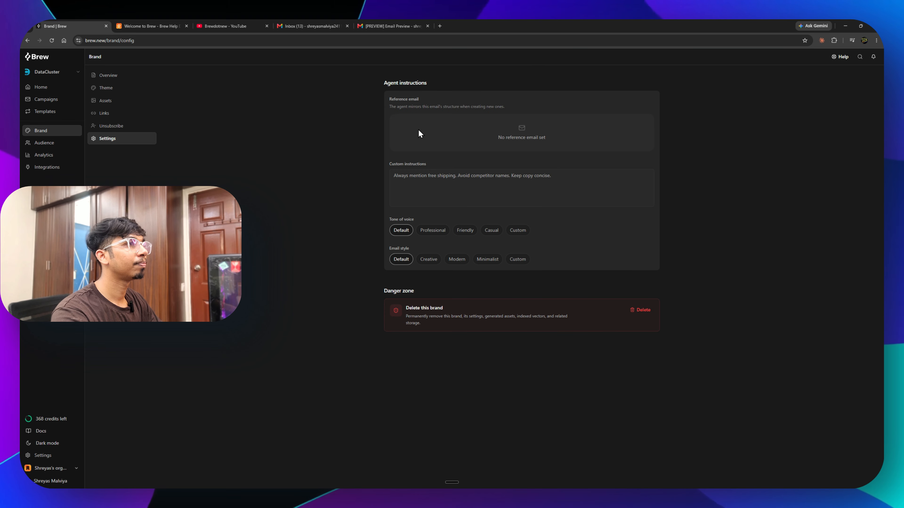
pyautogui.click(431, 231)
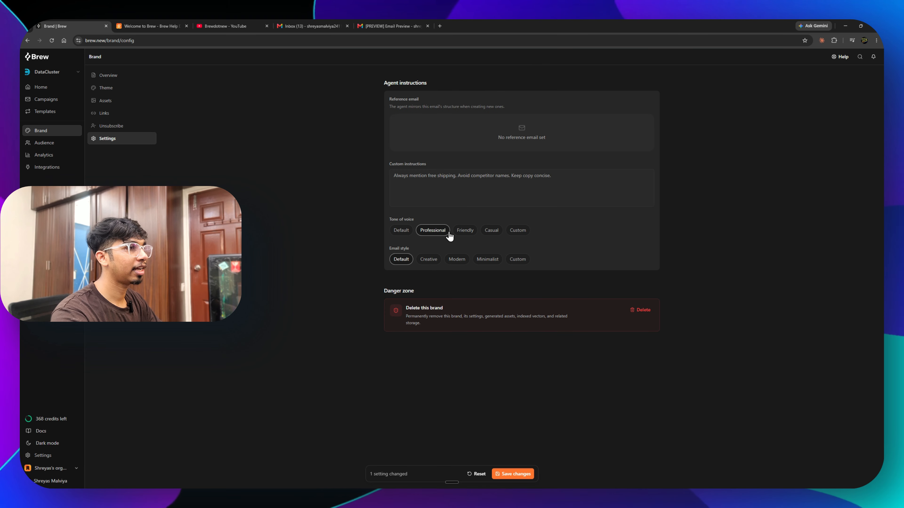
pyautogui.click(465, 232)
pyautogui.click(450, 260)
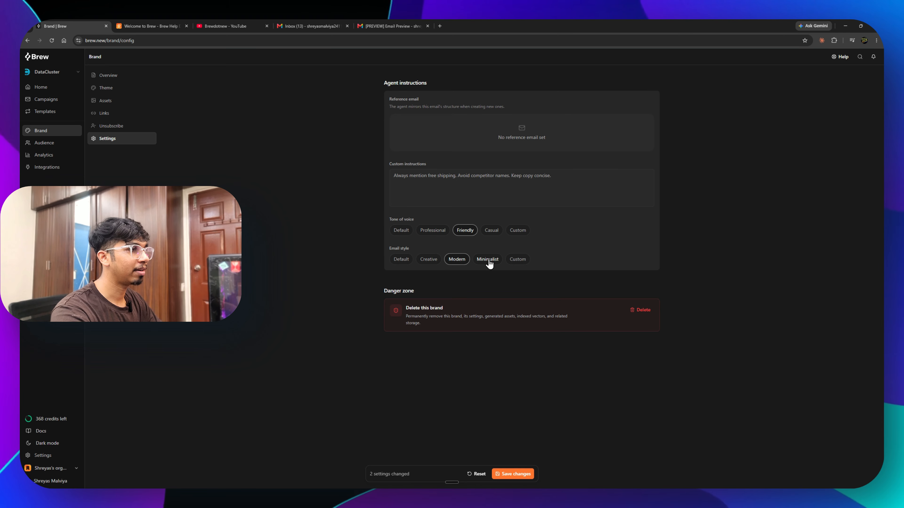
pyautogui.click(520, 260)
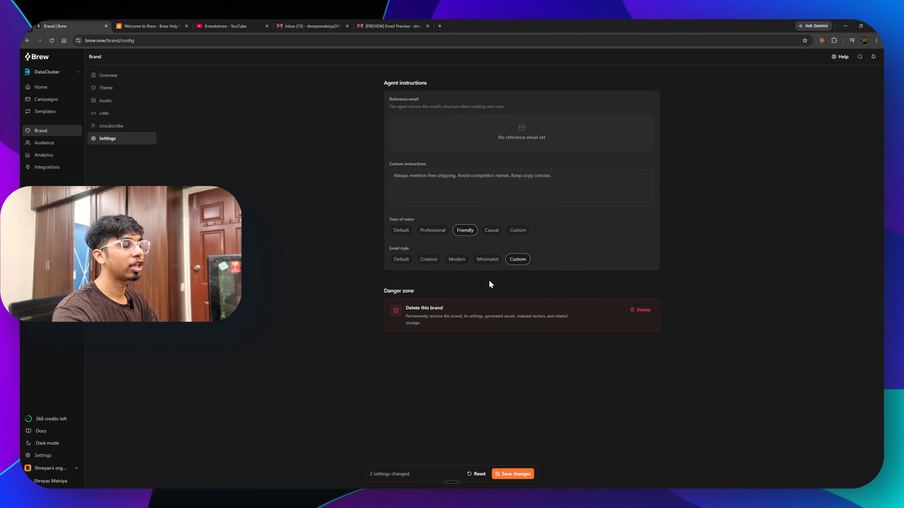
# Step: Open the Audience contacts, leaving the brand settings without saving, and dismiss the "Add your contacts" guide
pyautogui.click(43, 143)
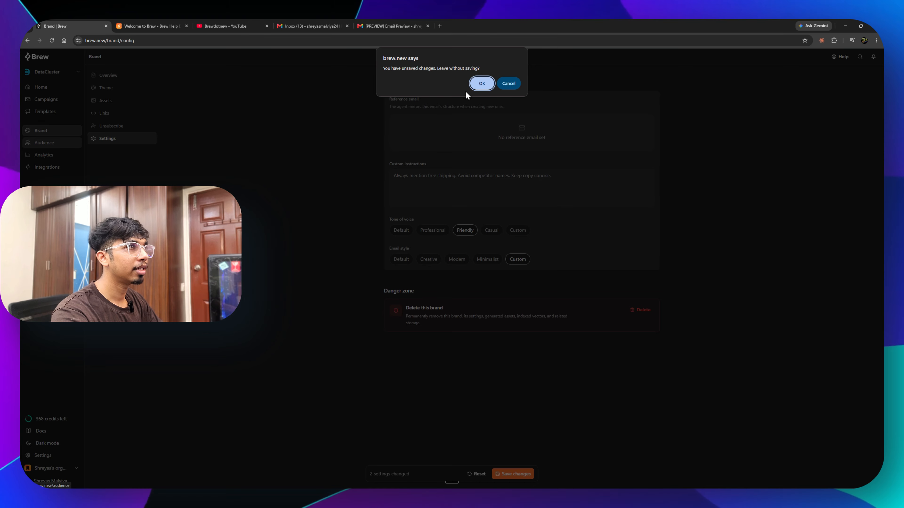
pyautogui.click(479, 85)
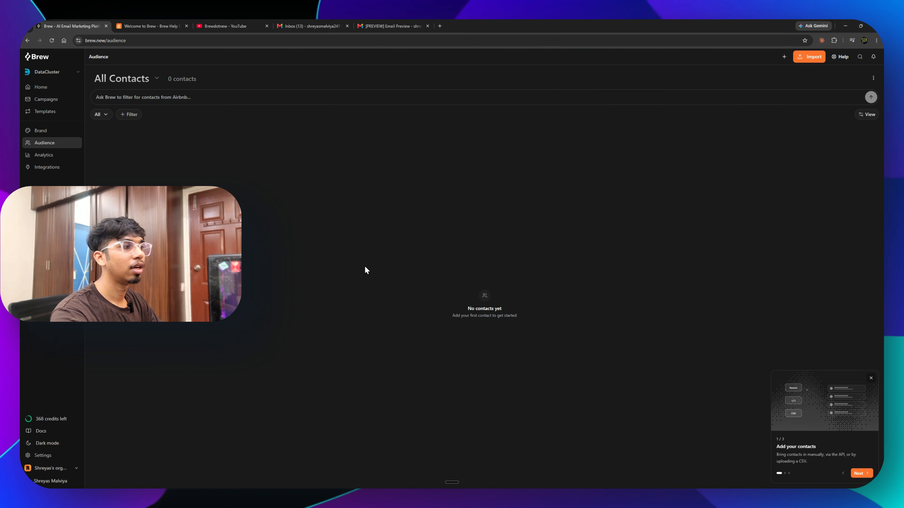
pyautogui.click(871, 379)
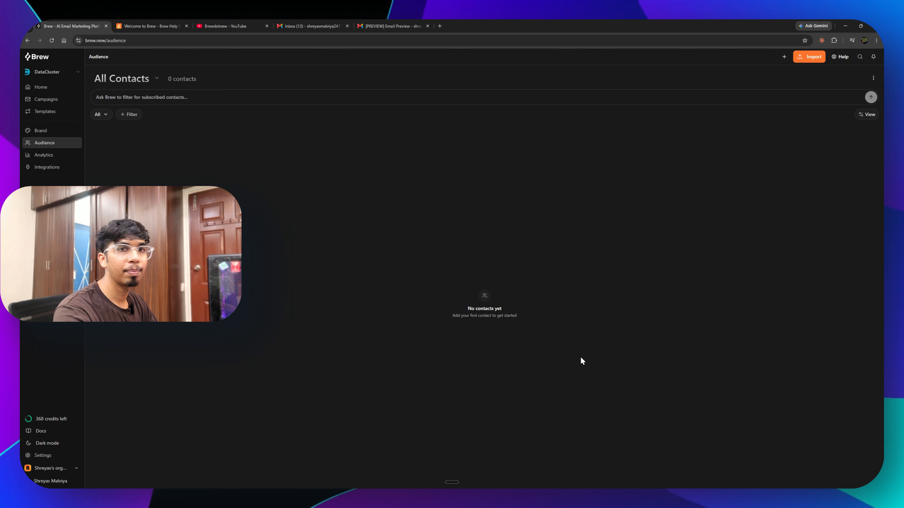
# Step: Review the campaign, automation and event views in Analytics, then return to campaigns
pyautogui.click(62, 154)
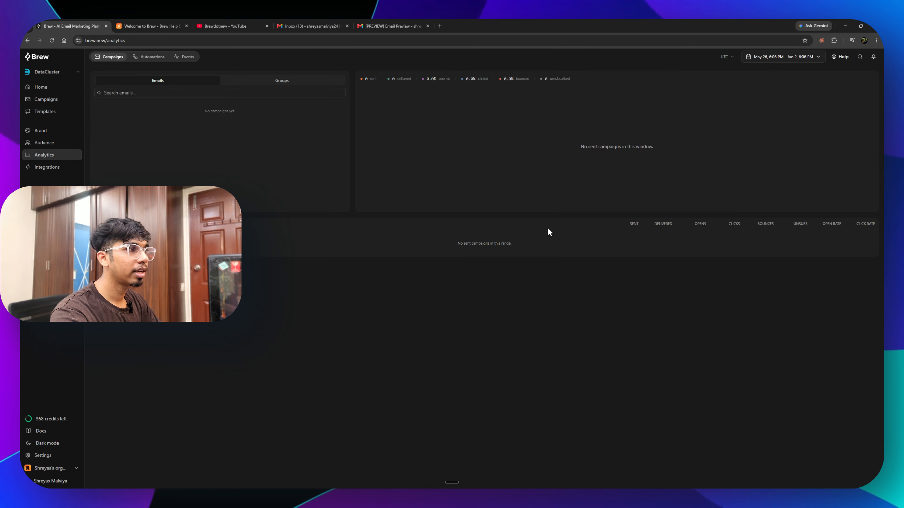
pyautogui.click(152, 58)
pyautogui.click(181, 60)
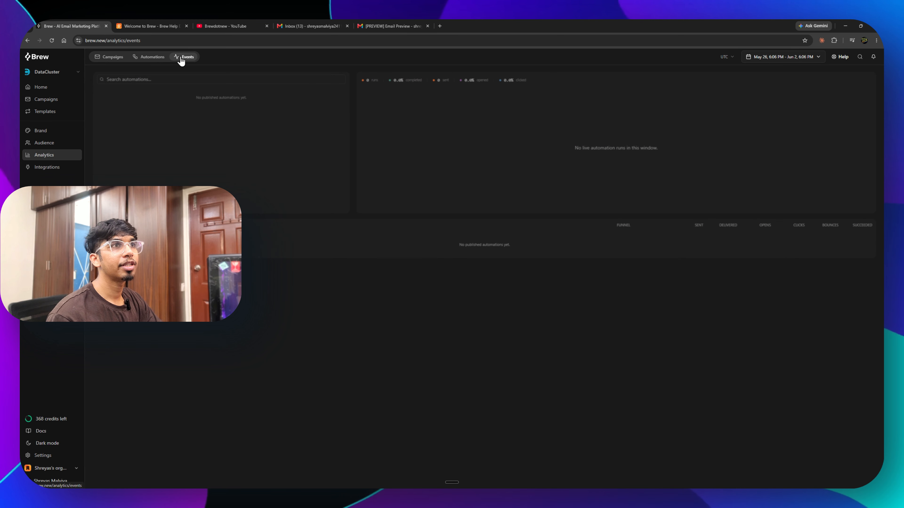
pyautogui.click(112, 60)
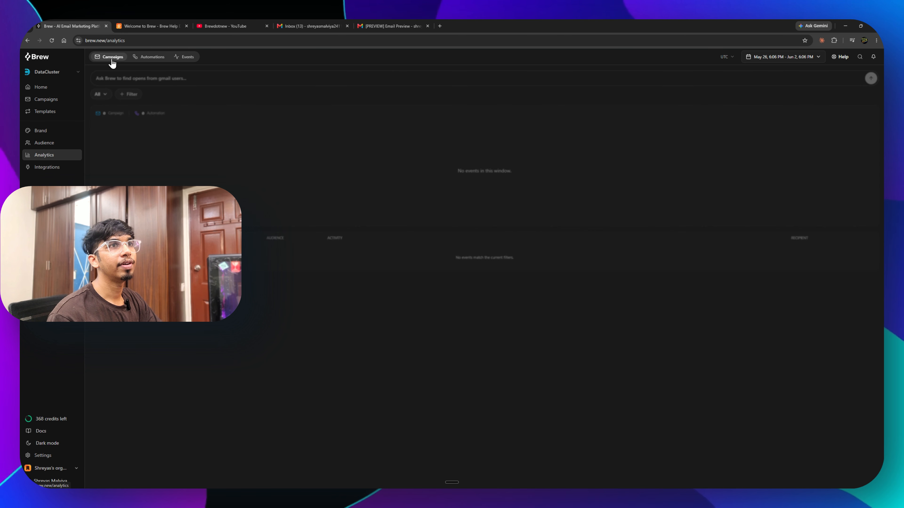
# Step: Look through the available email destination and data source integrations, and try the color theme toggle
pyautogui.click(50, 167)
pyautogui.scroll(-1, 478, 209)
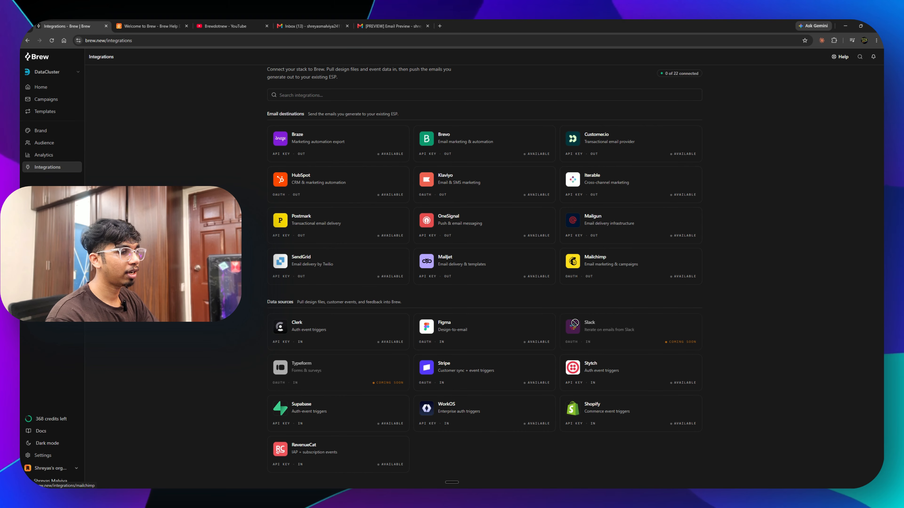
pyautogui.click(42, 443)
pyautogui.click(42, 443)
# Step: Review the workspace settings for sending domains, API keys and AI, including the default model and default image model options
pyautogui.click(34, 456)
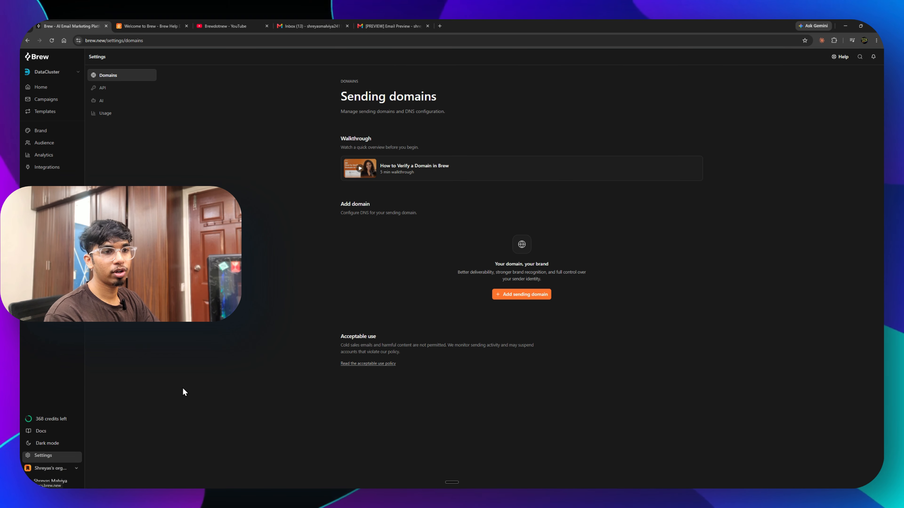
pyautogui.click(106, 89)
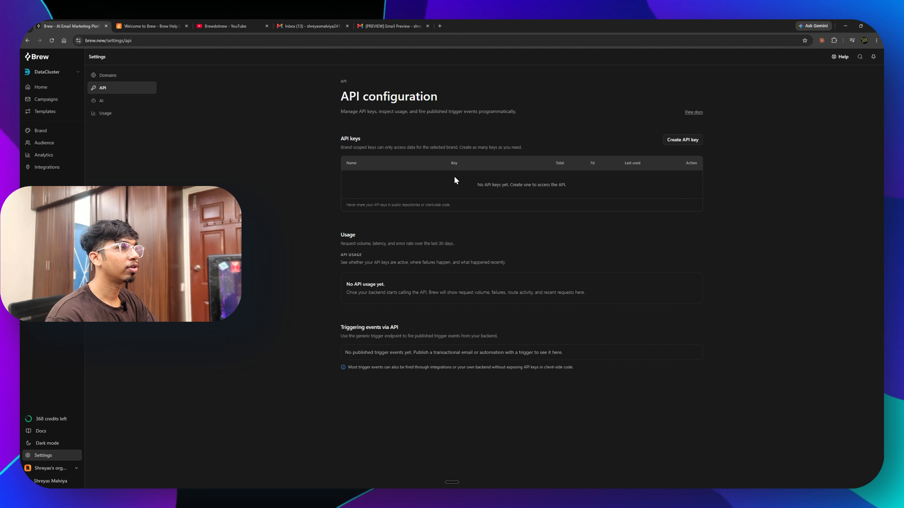
pyautogui.click(124, 102)
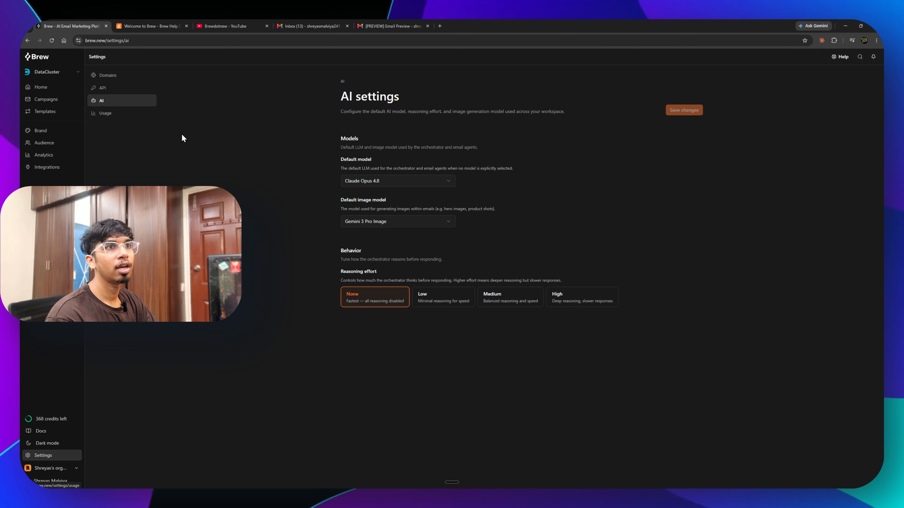
pyautogui.click(377, 182)
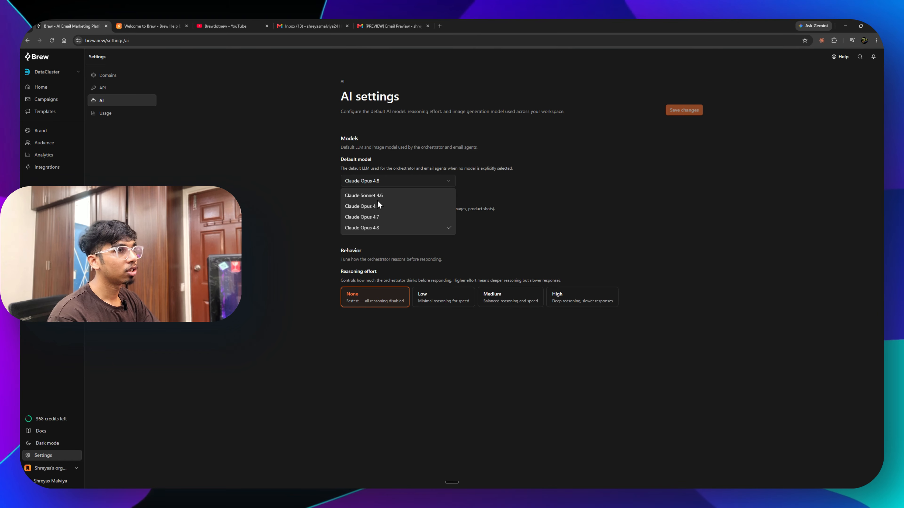
pyautogui.click(413, 182)
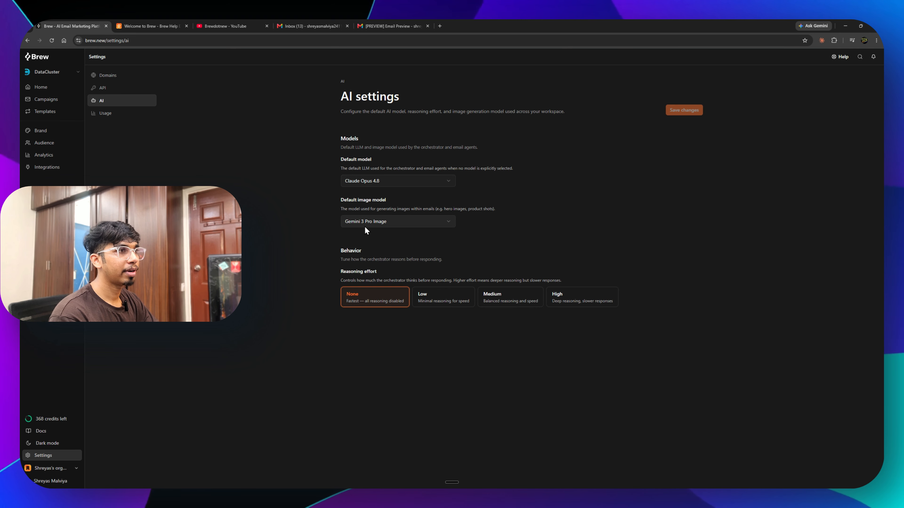
pyautogui.click(393, 221)
pyautogui.click(482, 255)
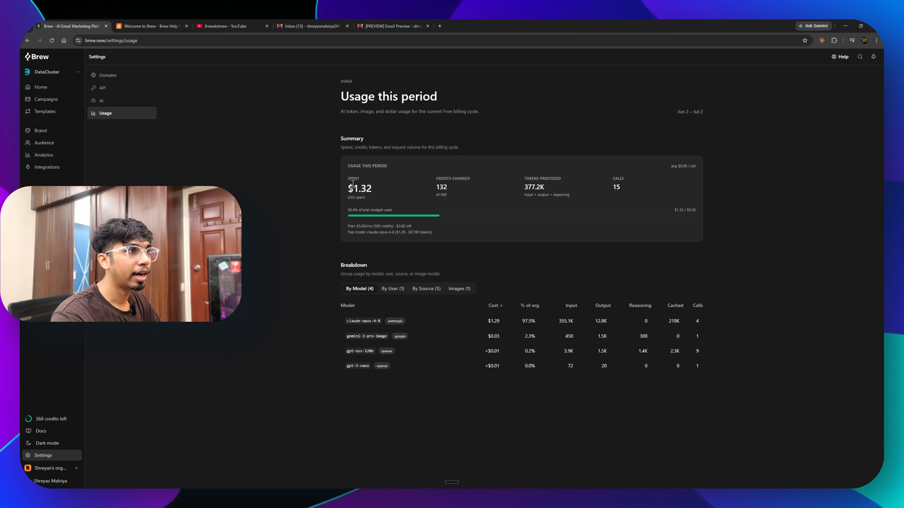
# Step: Examine this period's usage summary, including spend, credits charged, plan budget, top model, tokens processed and calls
pyautogui.click(374, 190)
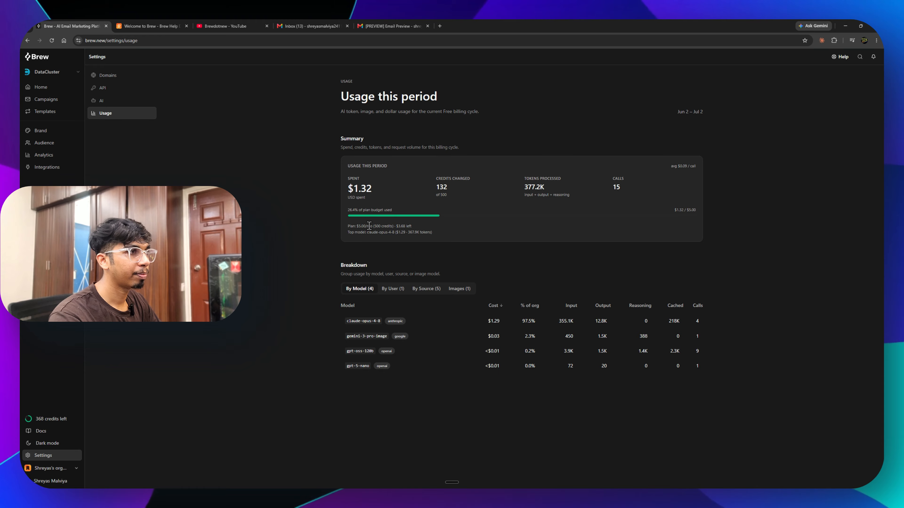
pyautogui.moveTo(361, 226); pyautogui.dragTo(393, 227)
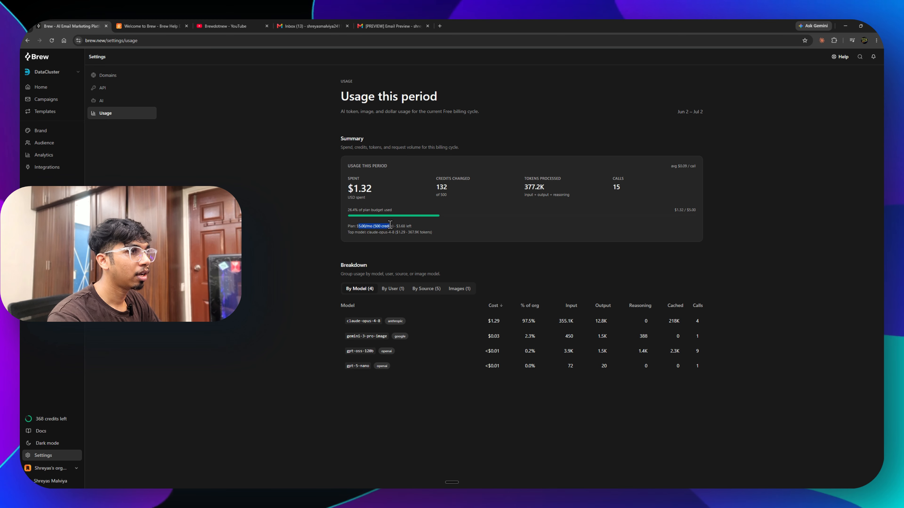
pyautogui.click(374, 227)
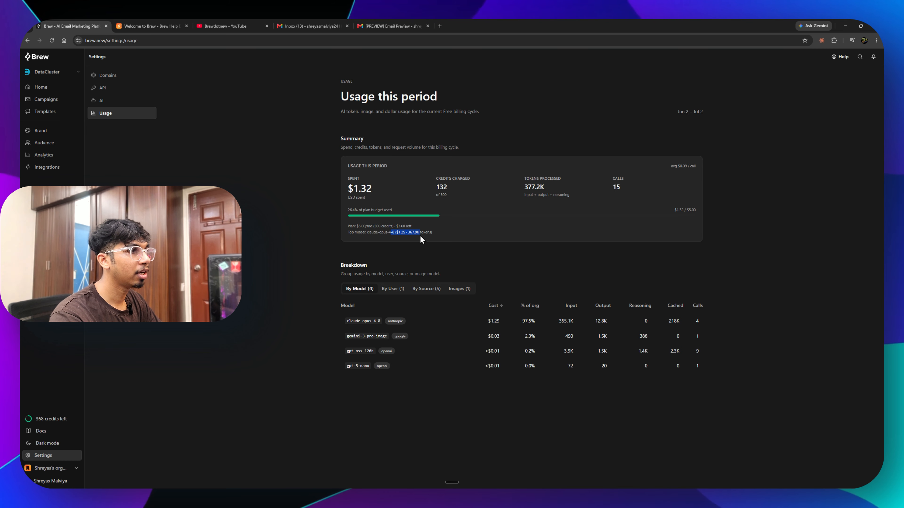
pyautogui.click(402, 234)
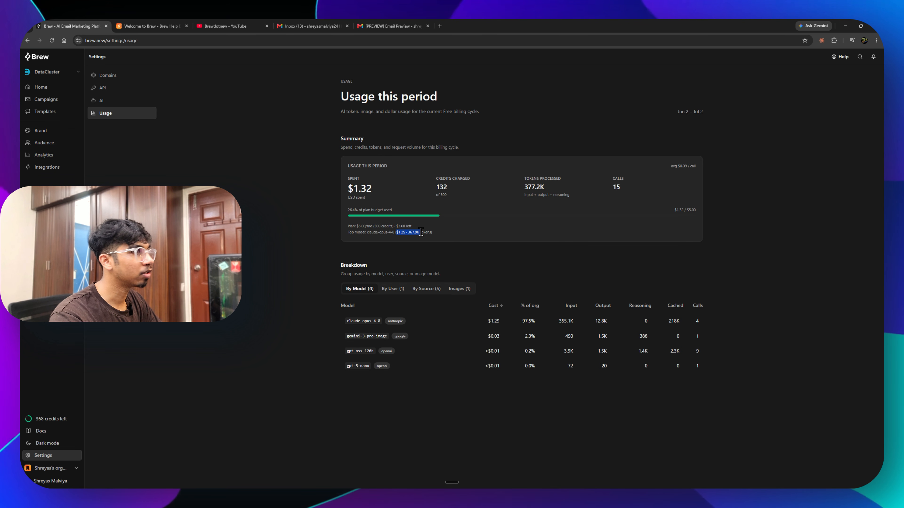
pyautogui.click(478, 234)
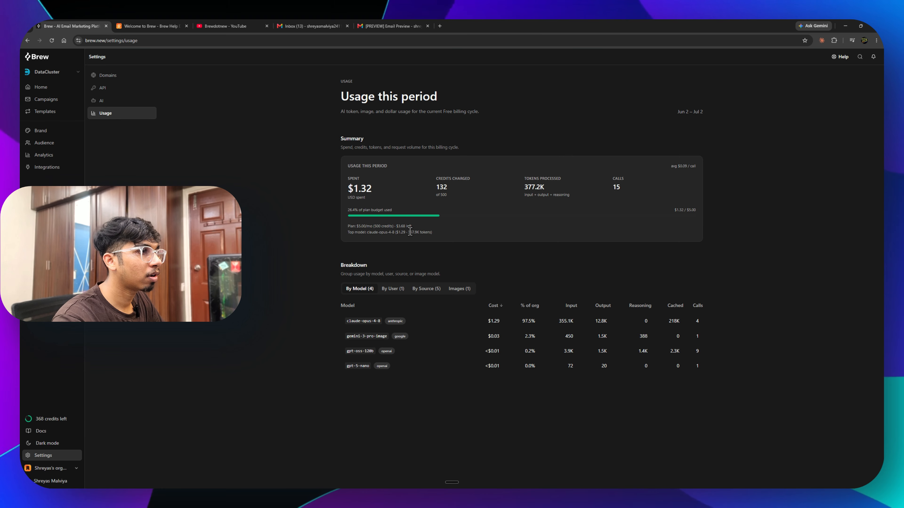
pyautogui.click(431, 232)
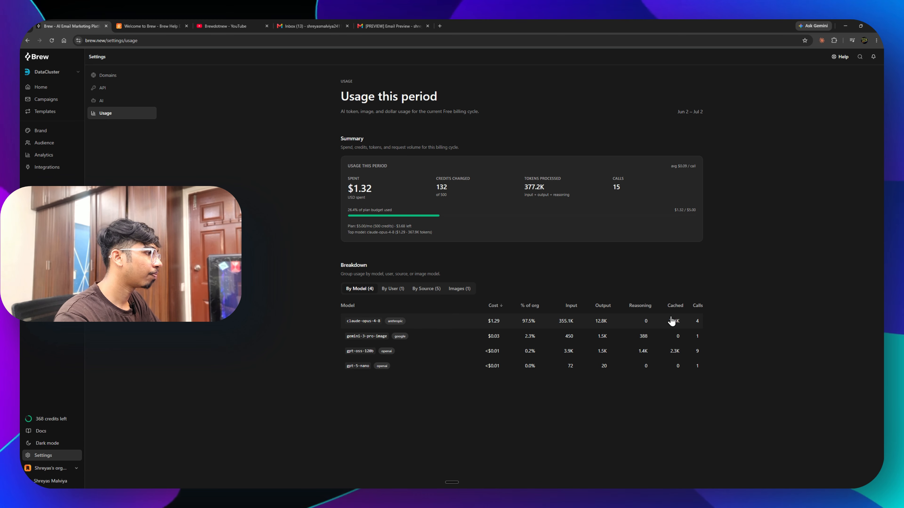
pyautogui.moveTo(610, 190); pyautogui.dragTo(617, 187)
pyautogui.click(558, 195)
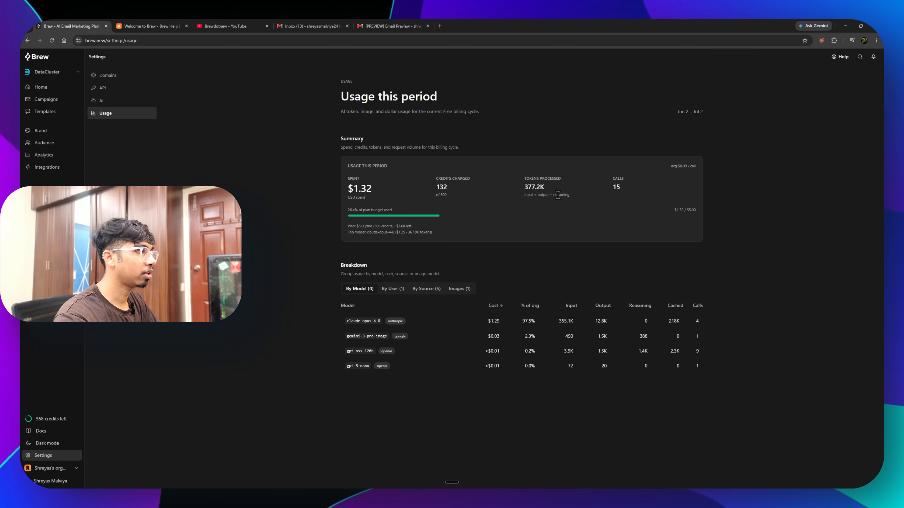
pyautogui.click(462, 201)
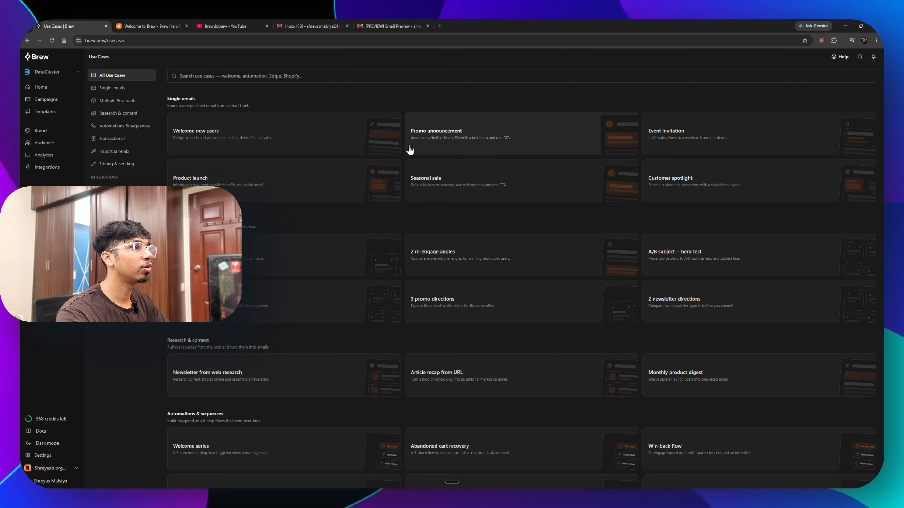
# Step: Browse all use cases, from email variants, automations and transactional emails to integration triggers such as Clerk, Stripe, Shopify and Supabase
pyautogui.scroll(-3, 654, 215)
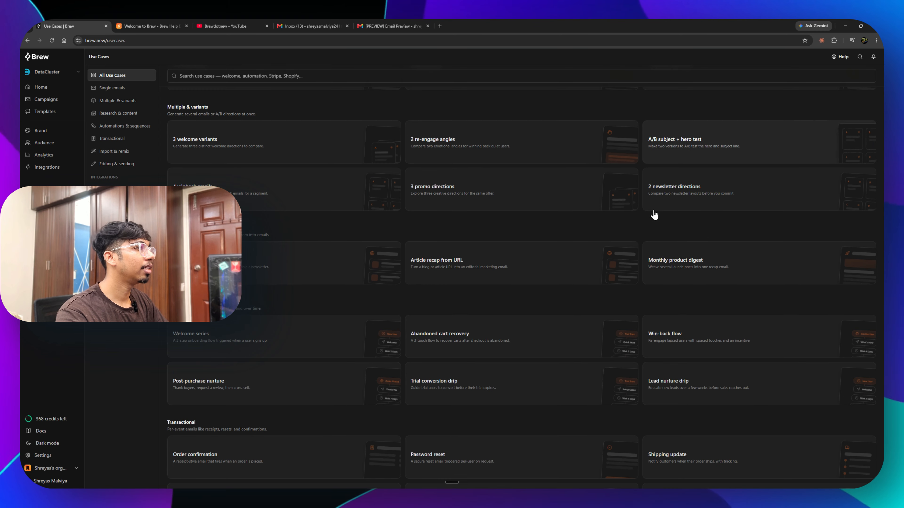
pyautogui.scroll(-3, 277, 196)
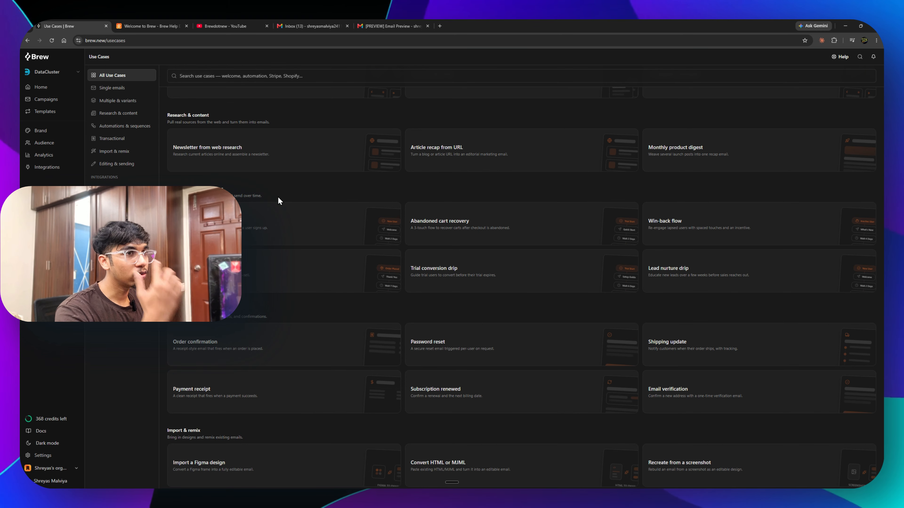
pyautogui.scroll(-15, 411, 231)
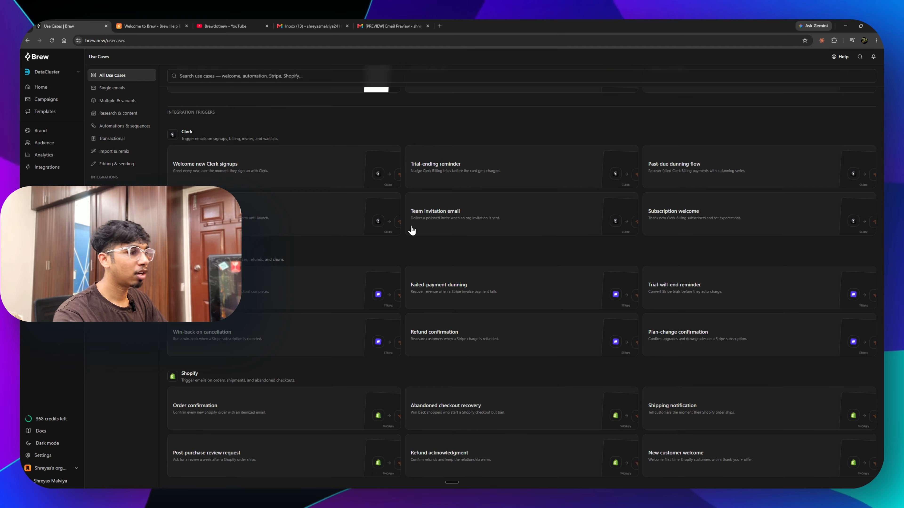
pyautogui.scroll(-13, 406, 233)
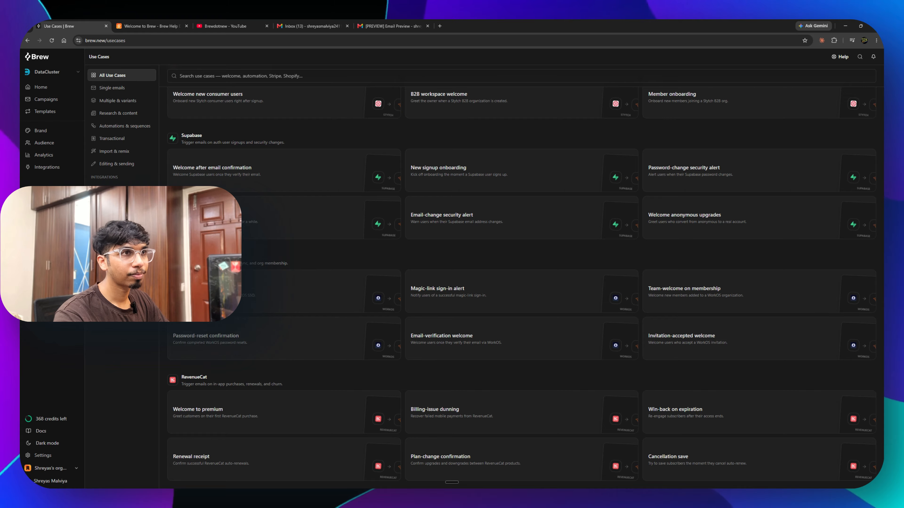
pyautogui.scroll(9, 281, 367)
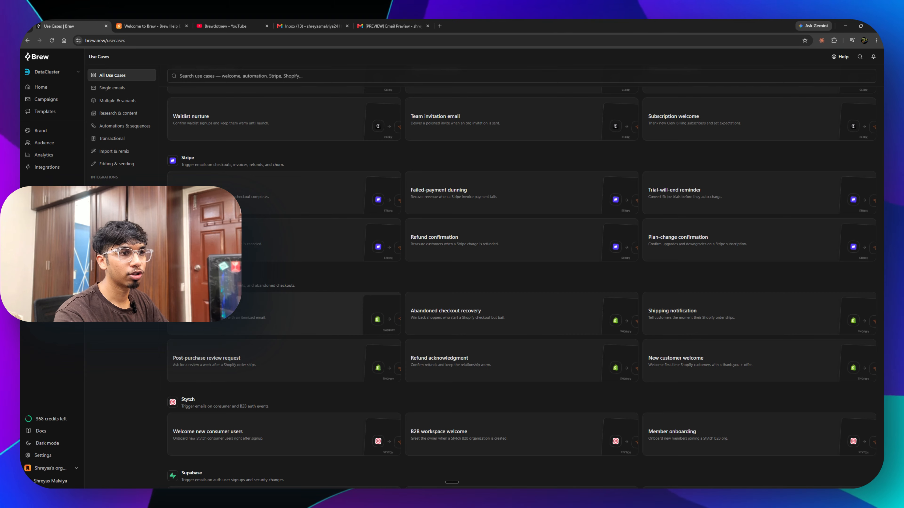